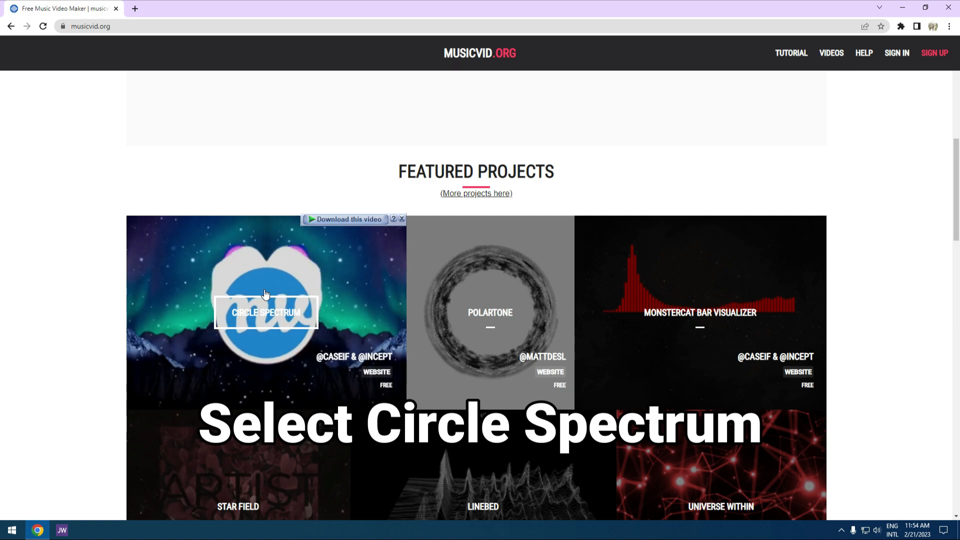
# Step: Open the Circle Spectrum project and load the Midnight Terror audio file from the Downloads > Music > Background folder
pyautogui.click(261, 304)
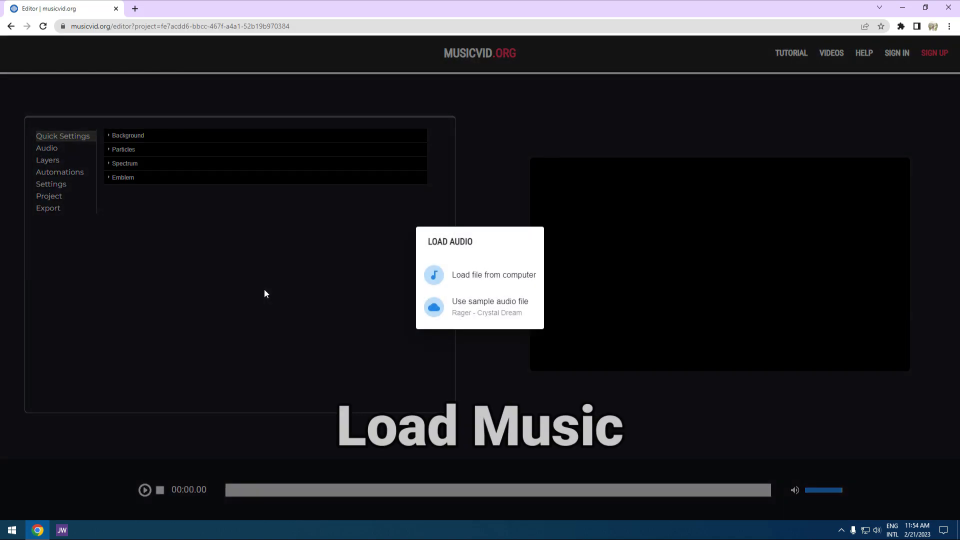
pyautogui.click(474, 279)
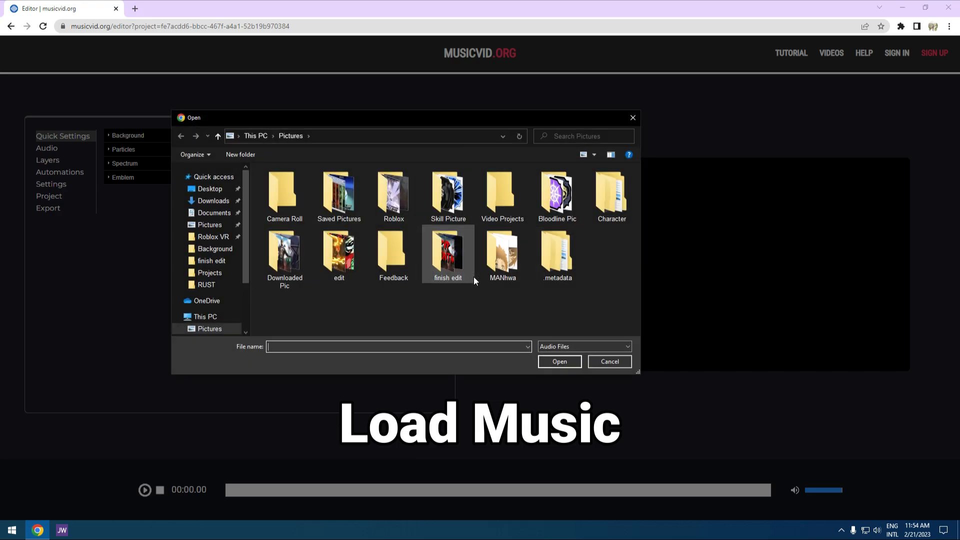
pyautogui.click(218, 202)
pyautogui.doubleClick(290, 223)
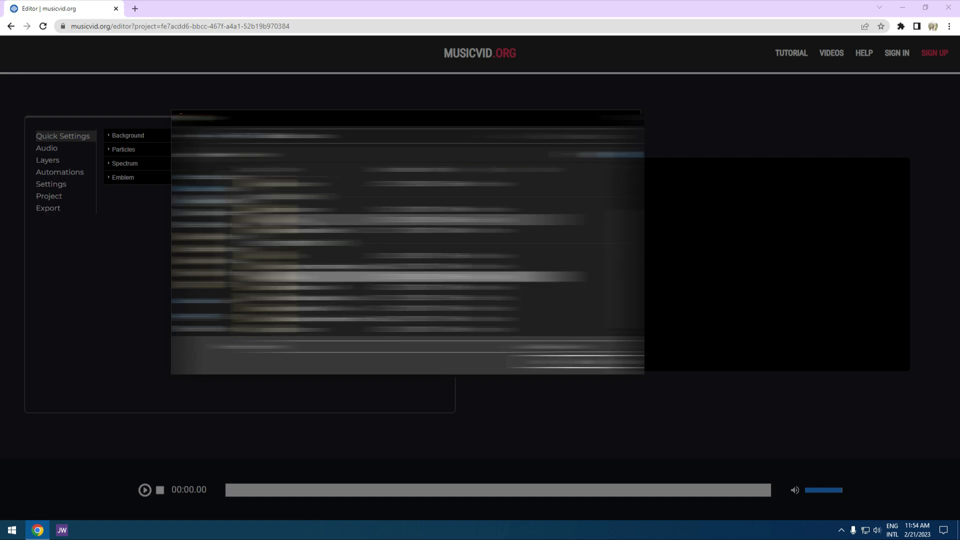
pyautogui.doubleClick(290, 276)
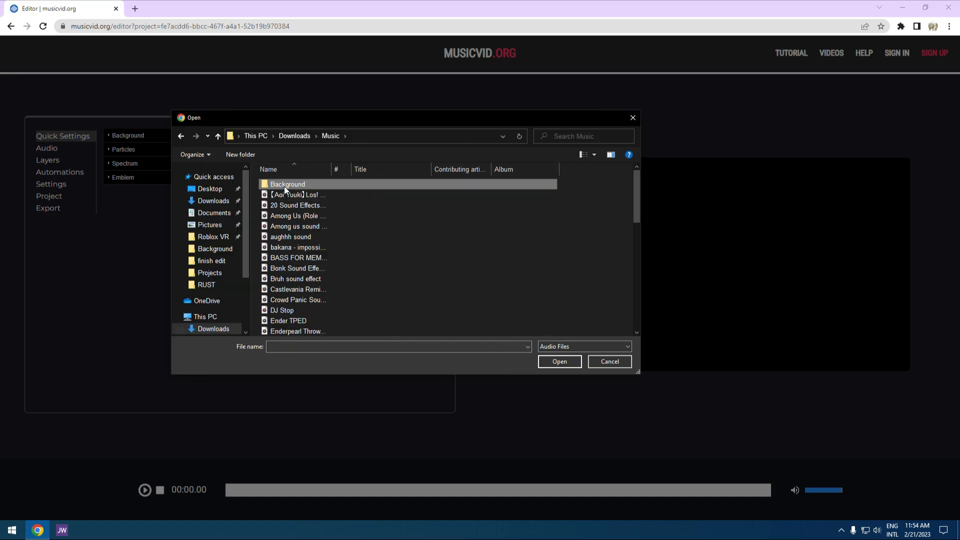
pyautogui.doubleClick(284, 187)
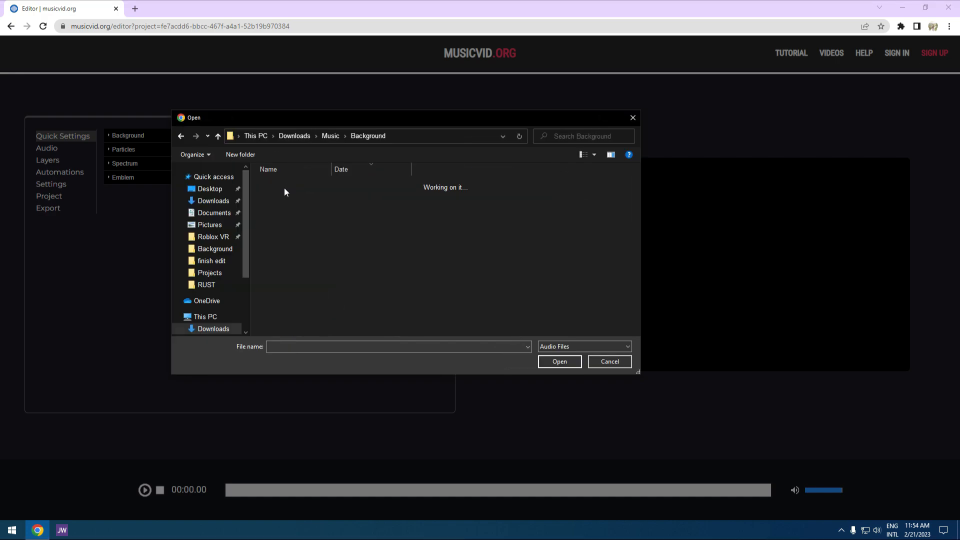
pyautogui.click(283, 194)
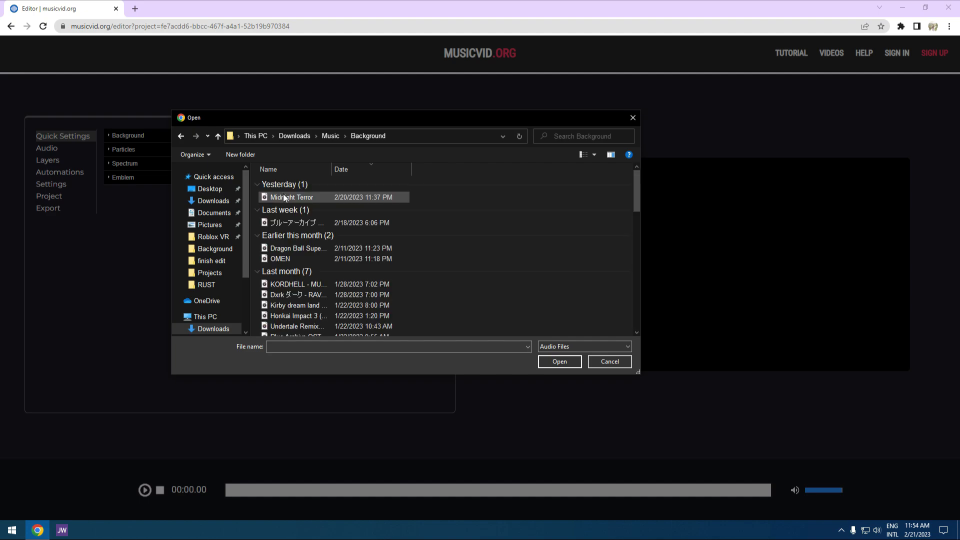
pyautogui.click(545, 359)
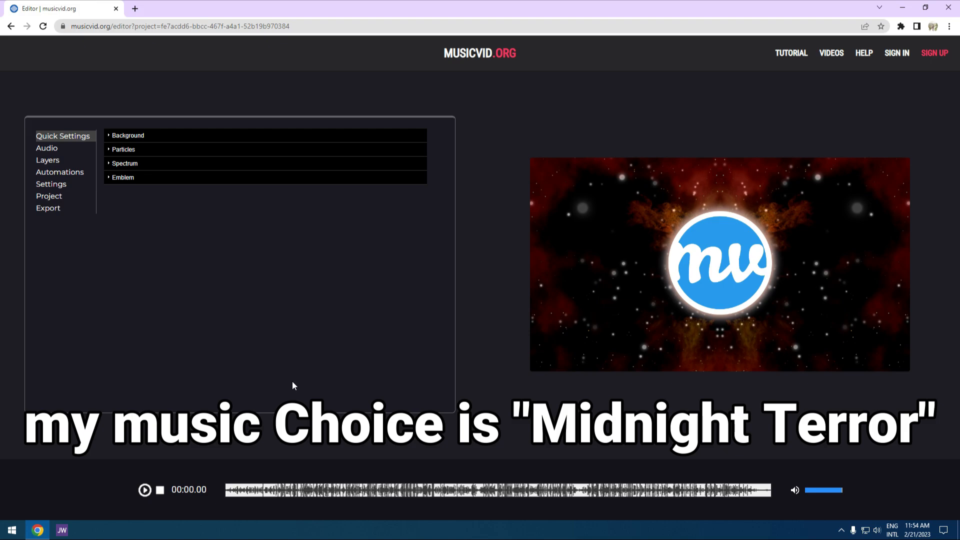
# Step: Preview the visualizer at a point further into the track and pause playback
pyautogui.click(145, 490)
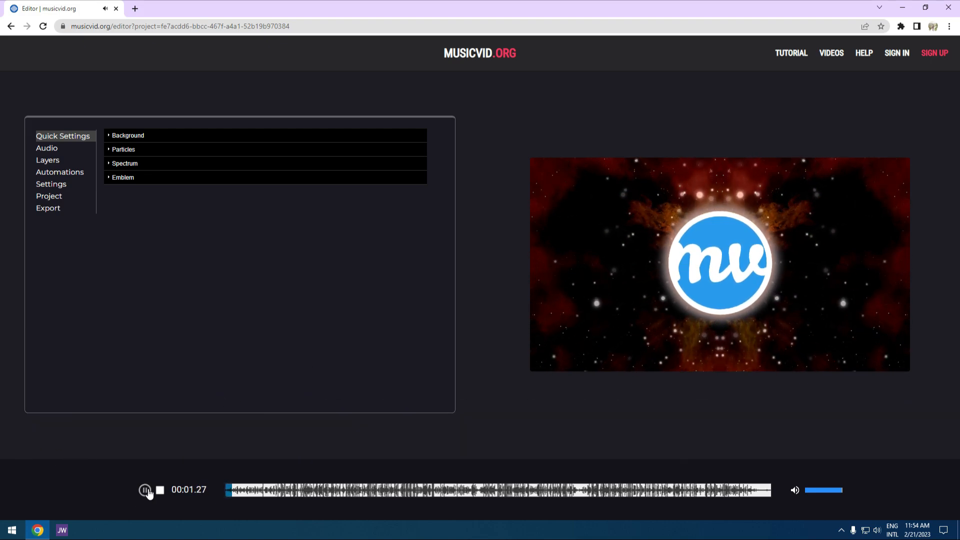
pyautogui.click(285, 491)
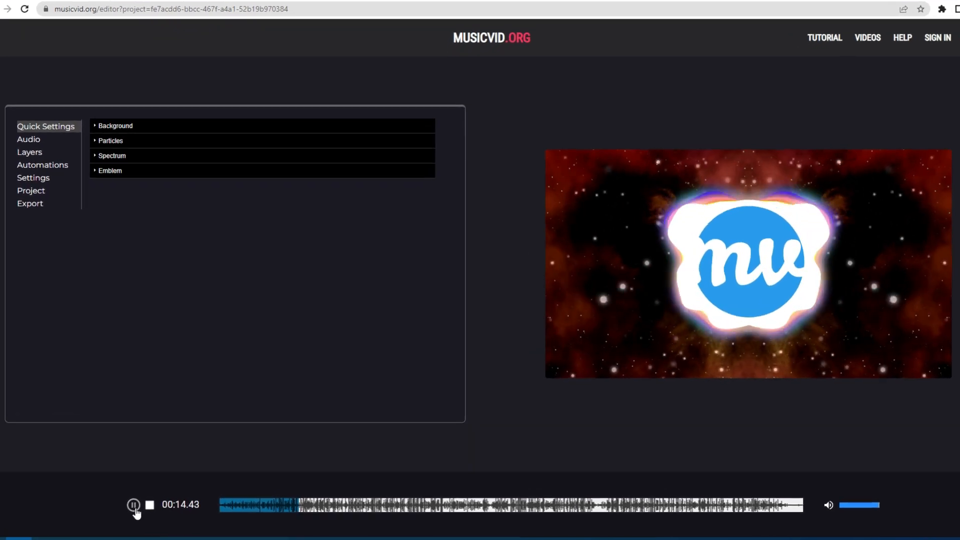
pyautogui.click(134, 505)
# Step: Replace the project's background image with White_full from the Pictures folder
pyautogui.click(95, 126)
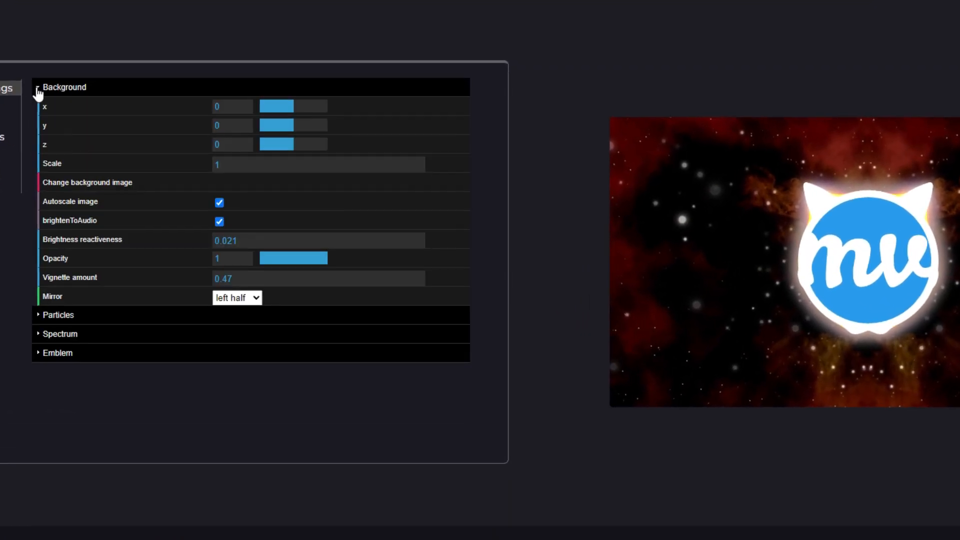
pyautogui.click(183, 184)
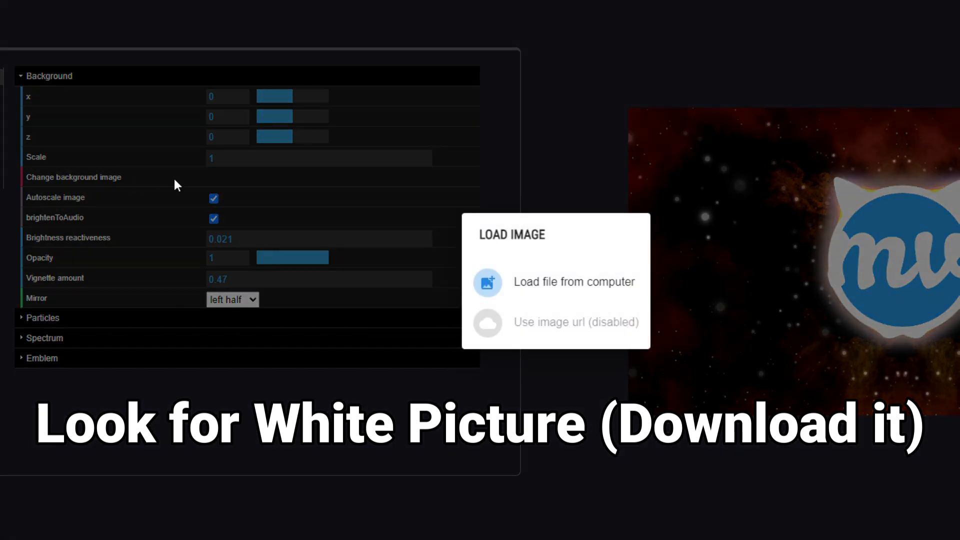
pyautogui.click(555, 280)
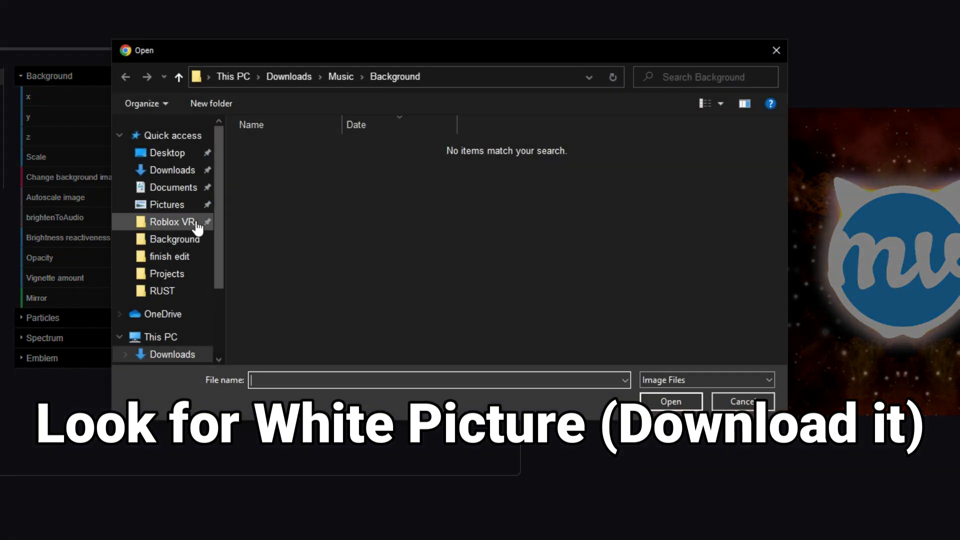
pyautogui.click(170, 205)
pyautogui.click(734, 255)
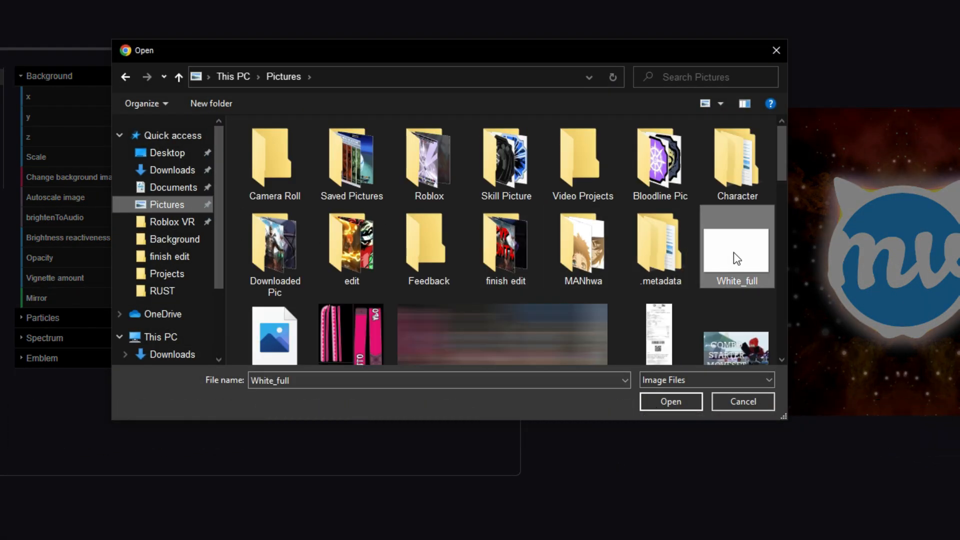
pyautogui.click(690, 400)
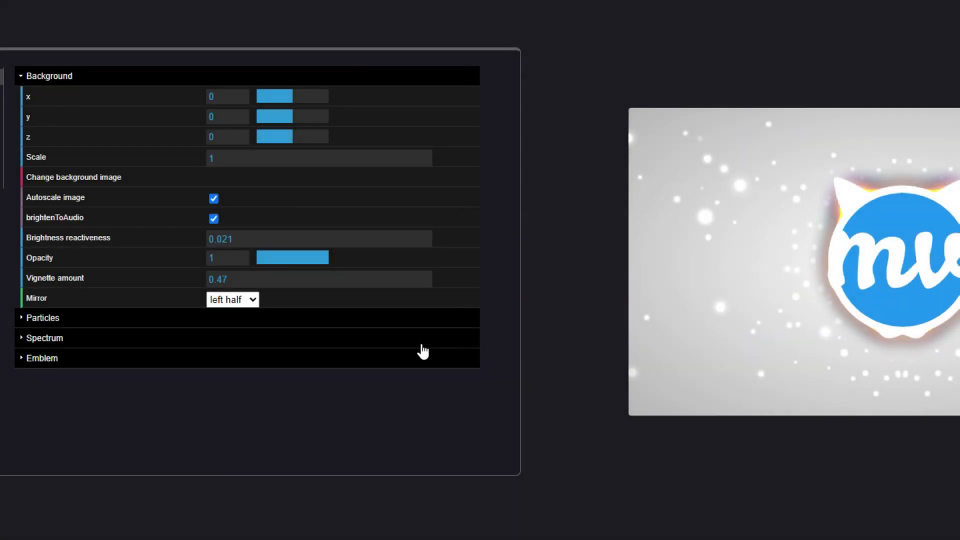
# Step: Make the emblem invisible in the quick settings
pyautogui.click(30, 362)
pyautogui.scroll(-3, 73, 358)
pyautogui.click(214, 249)
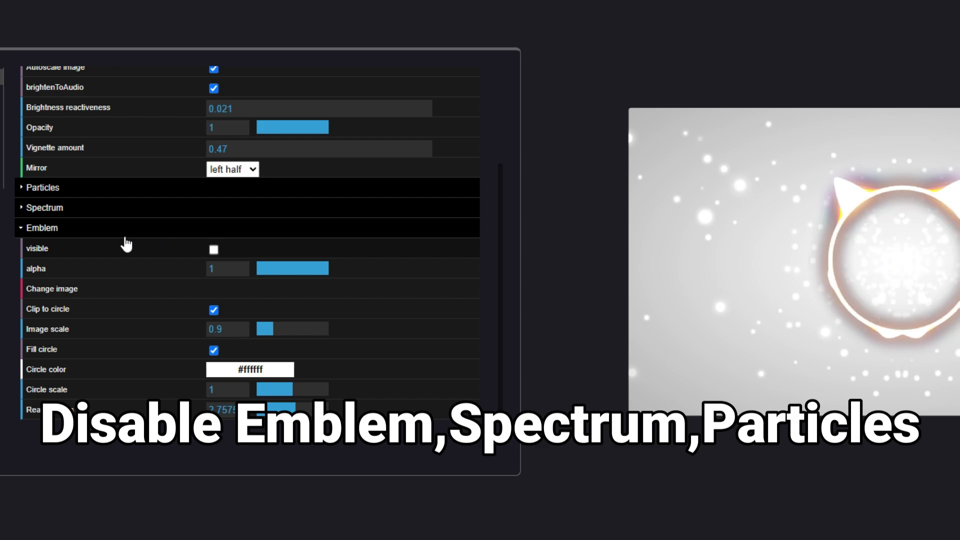
# Step: Reduce the spectrum sliders from line width through glow to their minimums, with line width, start, height scalar and smoothing at 0 and end at 1
pyautogui.click(35, 207)
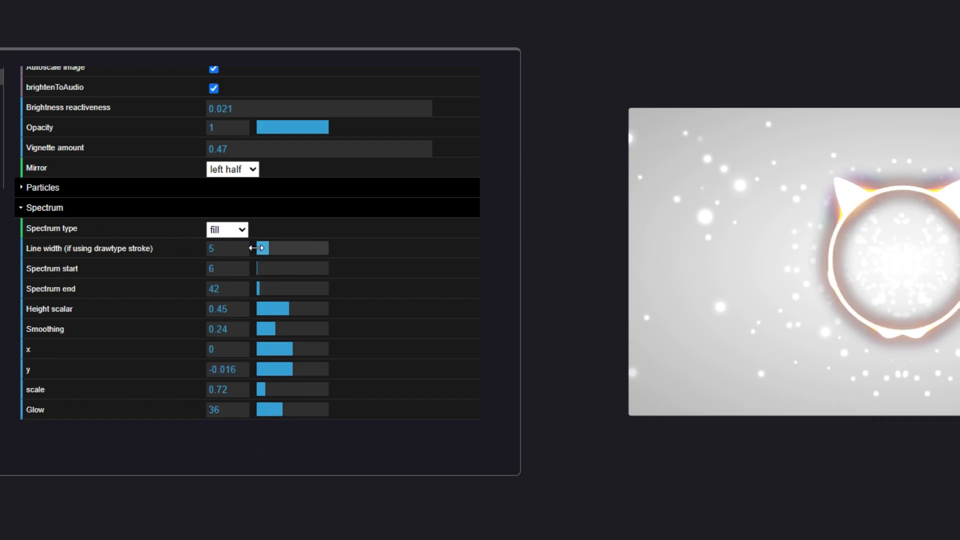
pyautogui.scroll(-1, 193, 253)
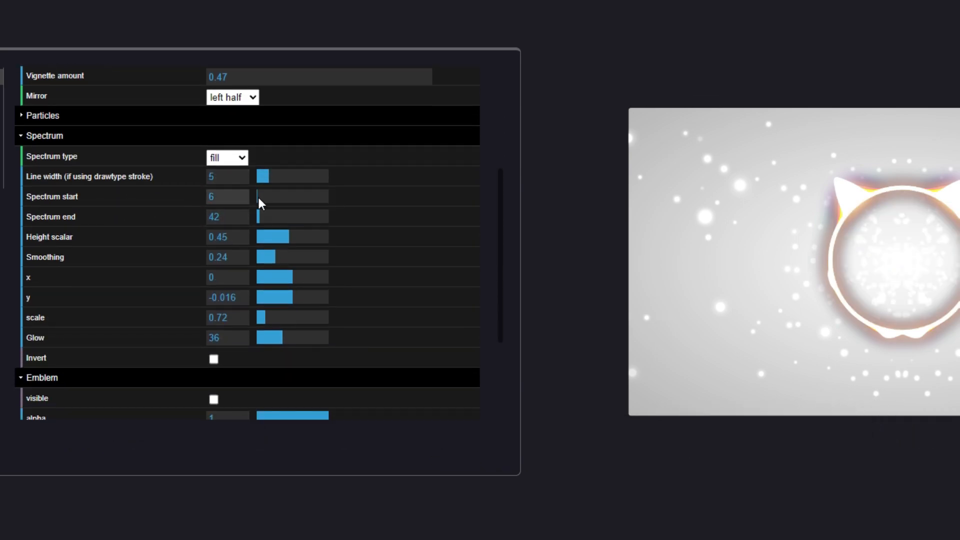
pyautogui.moveTo(268, 176); pyautogui.dragTo(234, 336)
pyautogui.scroll(3, 127, 275)
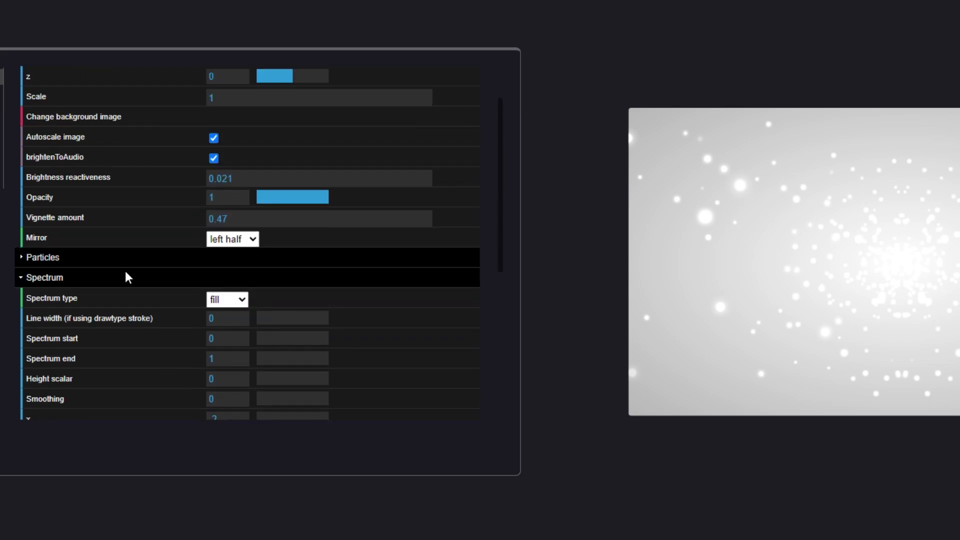
pyautogui.click(24, 338)
# Step: Set the number of particles and their minimum speed to 0, reduce reactiveness and size to their minimums, and collapse the particle and emblem settings
pyautogui.click(24, 320)
pyautogui.scroll(-3, 150, 300)
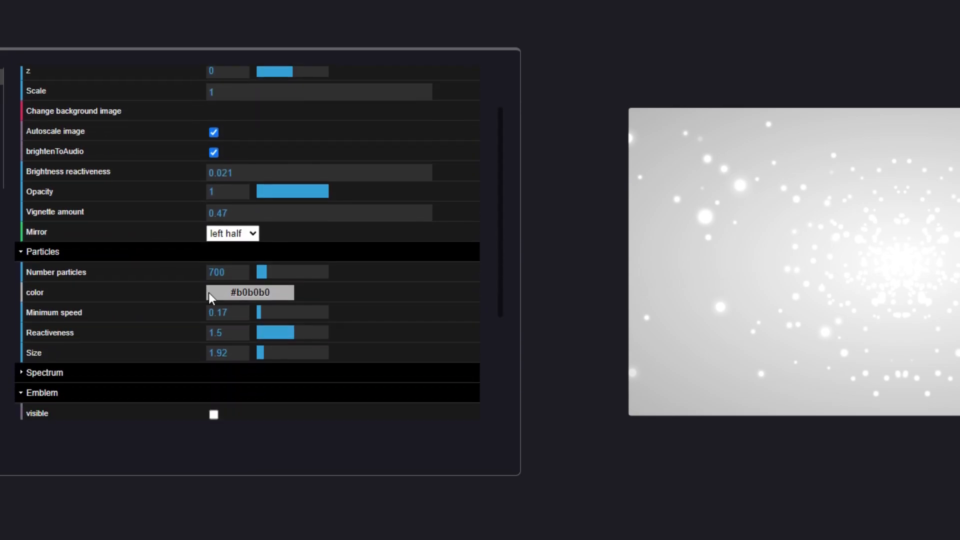
pyautogui.moveTo(270, 266); pyautogui.dragTo(251, 265)
pyautogui.moveTo(265, 307)
pyautogui.mouseDown()
pyautogui.moveTo(287, 308)
pyautogui.moveTo(252, 307)
pyautogui.mouseUp()
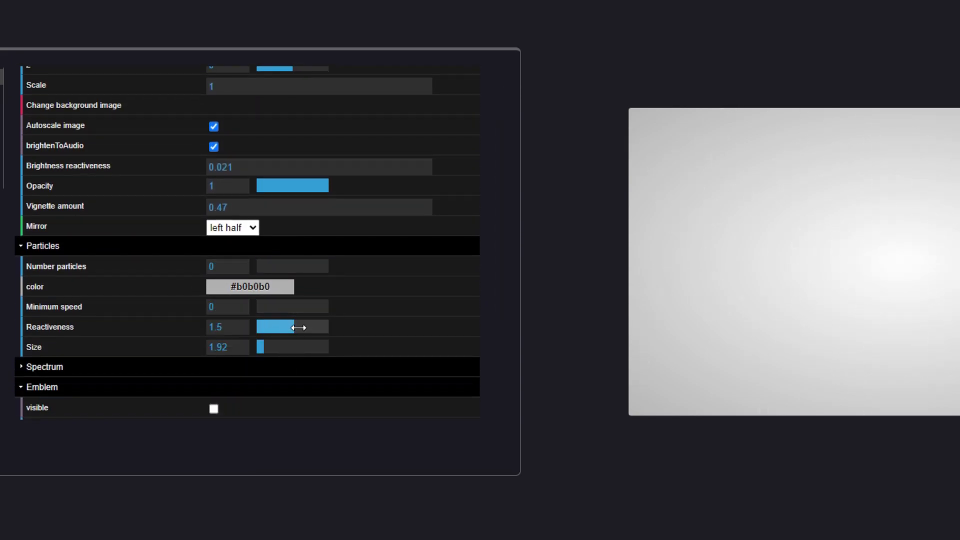
pyautogui.moveTo(300, 326); pyautogui.dragTo(253, 346)
pyautogui.click(24, 250)
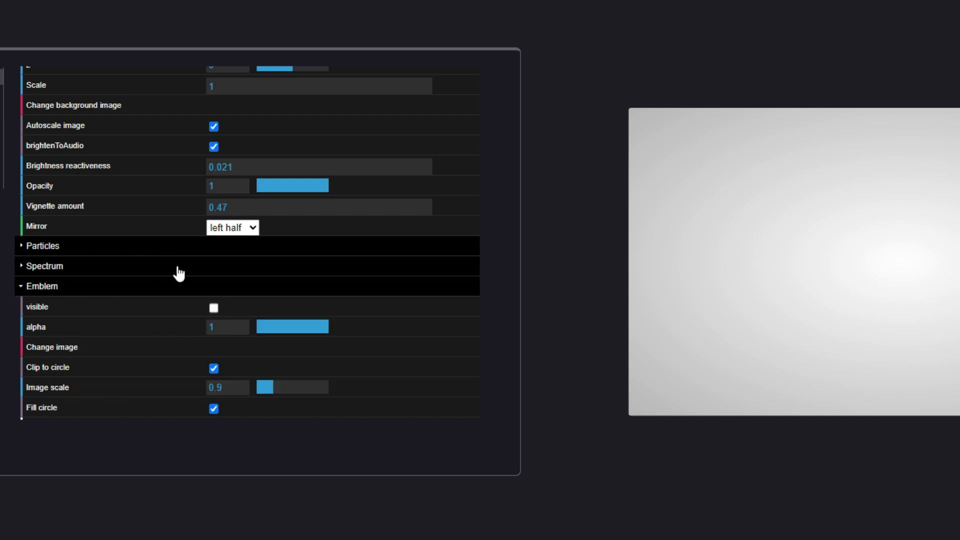
pyautogui.scroll(2, 185, 285)
pyautogui.click(27, 361)
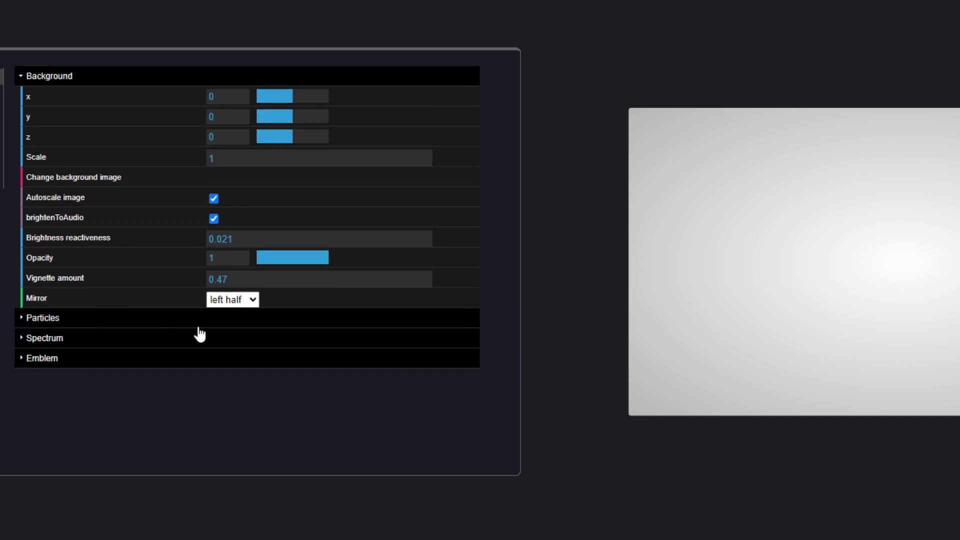
# Step: Set the background's vignette amount to 1.5 and play the track from a slightly earlier point
pyautogui.moveTo(237, 281); pyautogui.dragTo(213, 280)
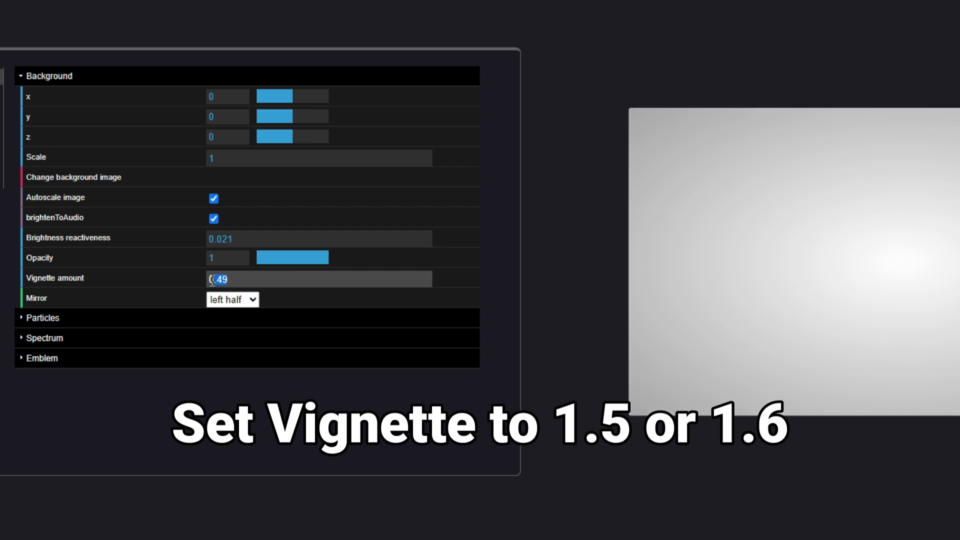
pyautogui.write('1.5')
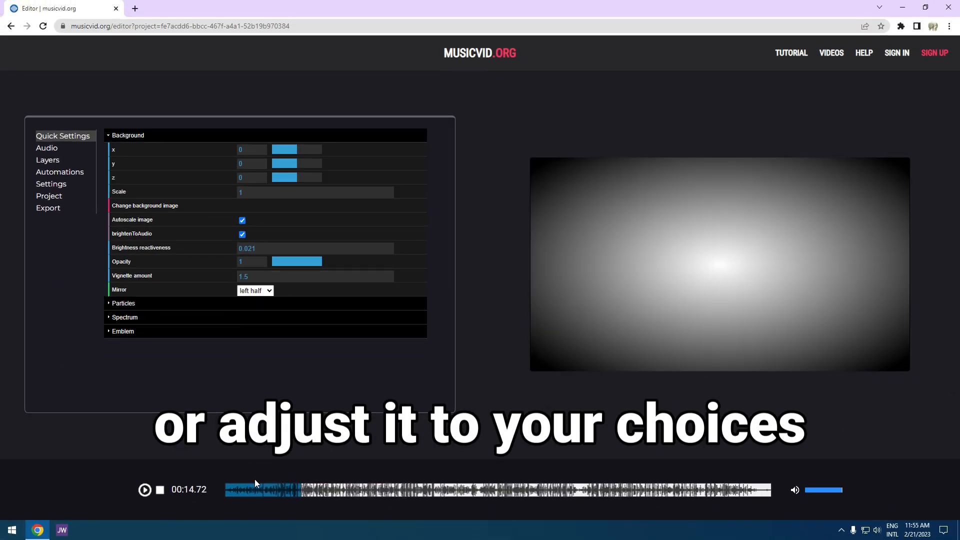
pyautogui.click(281, 490)
pyautogui.click(145, 490)
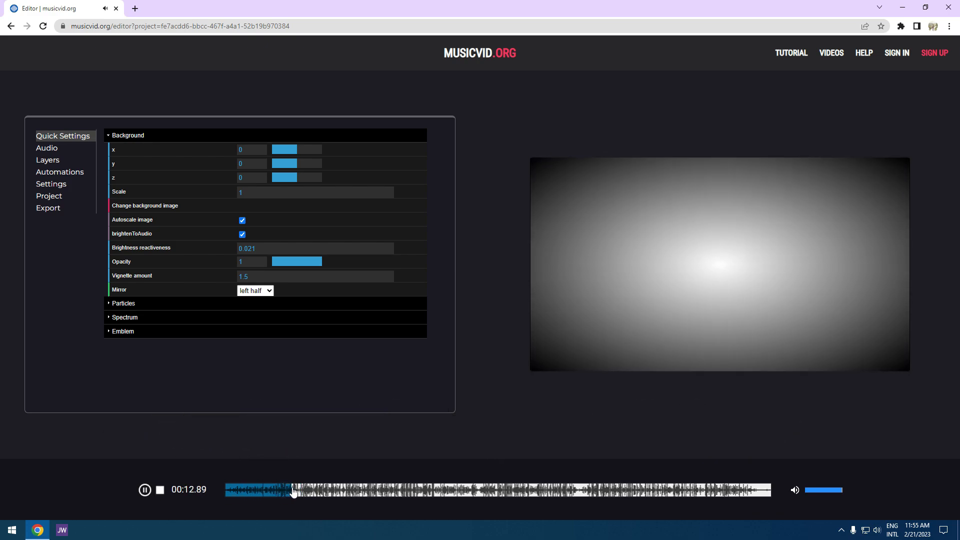
# Step: Set the background's vignette amount to 1.6
pyautogui.moveTo(261, 276); pyautogui.dragTo(246, 278)
pyautogui.write('6')
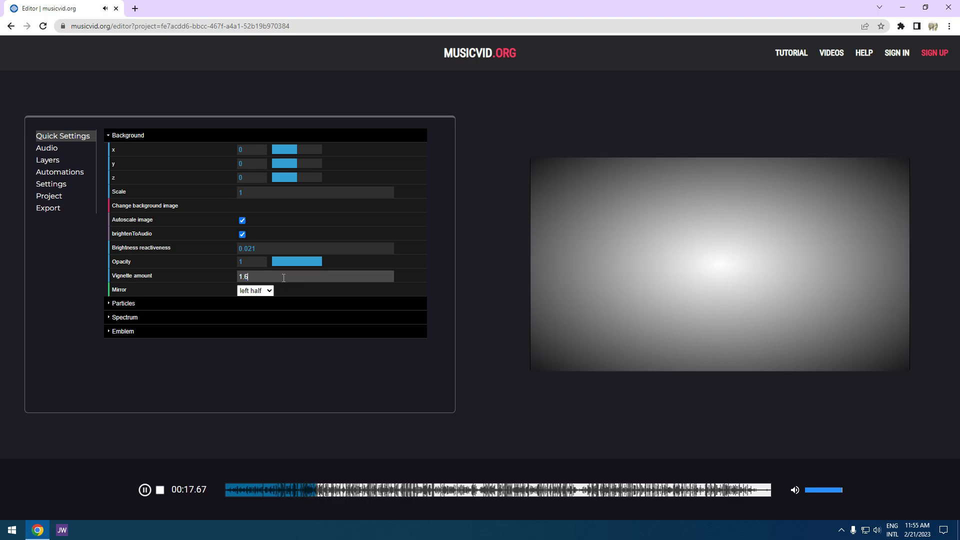
pyautogui.press('Return')
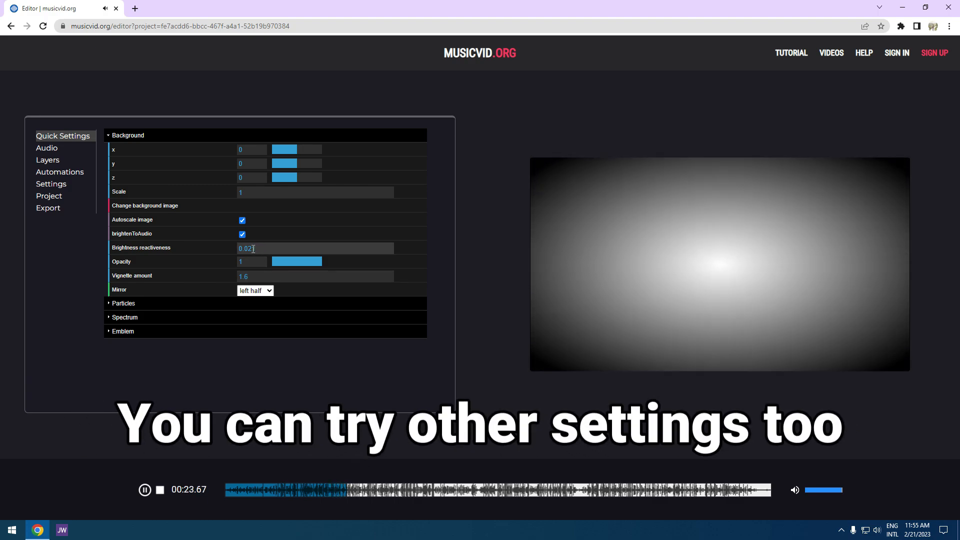
# Step: Try a background brightness reactiveness of 0.05, restore it to 0.021, and preview a point further along the track
pyautogui.click(256, 249)
pyautogui.press('BackSpace')
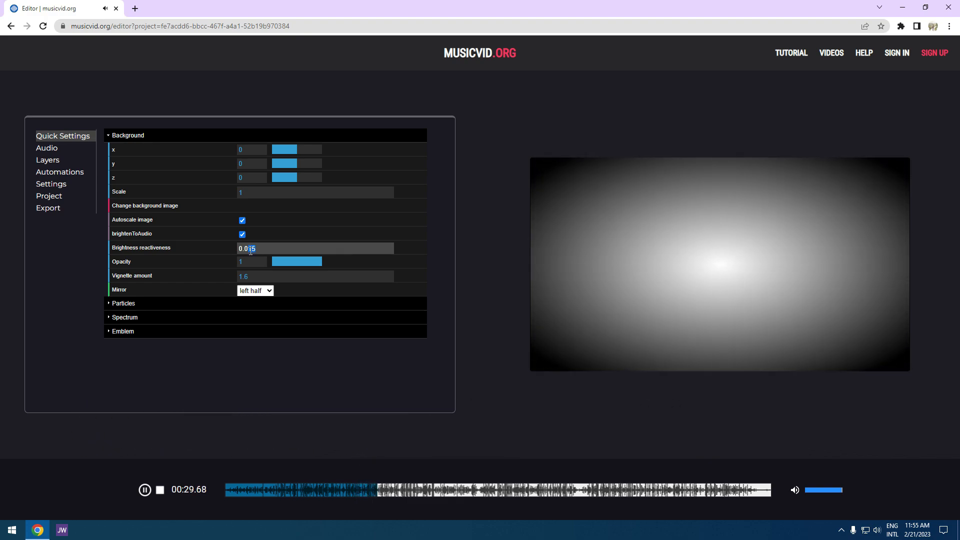
pyautogui.press('Return')
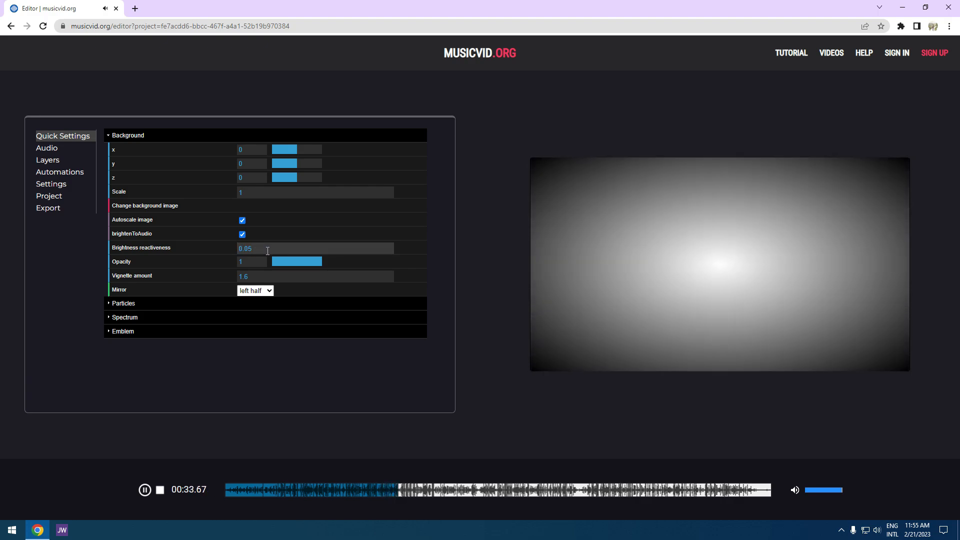
pyautogui.click(257, 250)
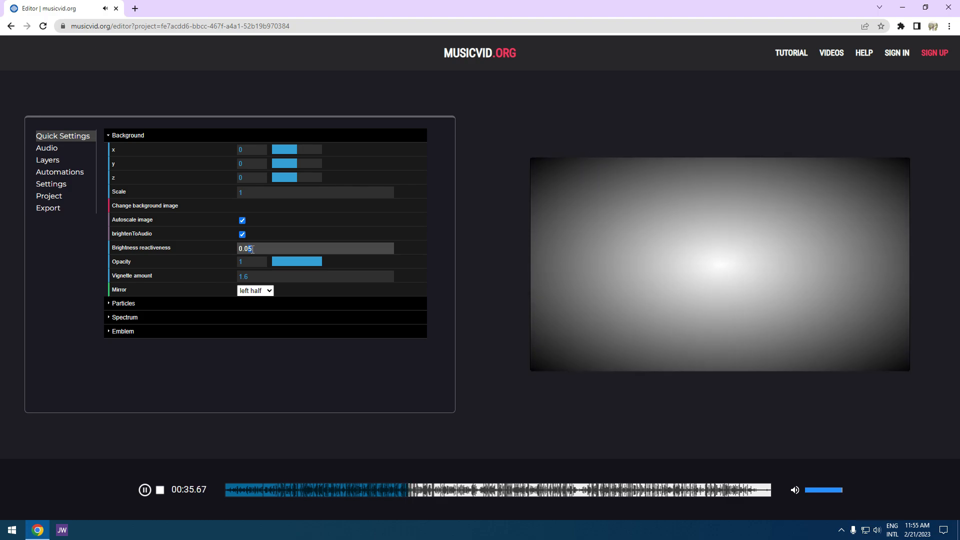
pyautogui.press('BackSpace')
pyautogui.write('21')
pyautogui.press('Return')
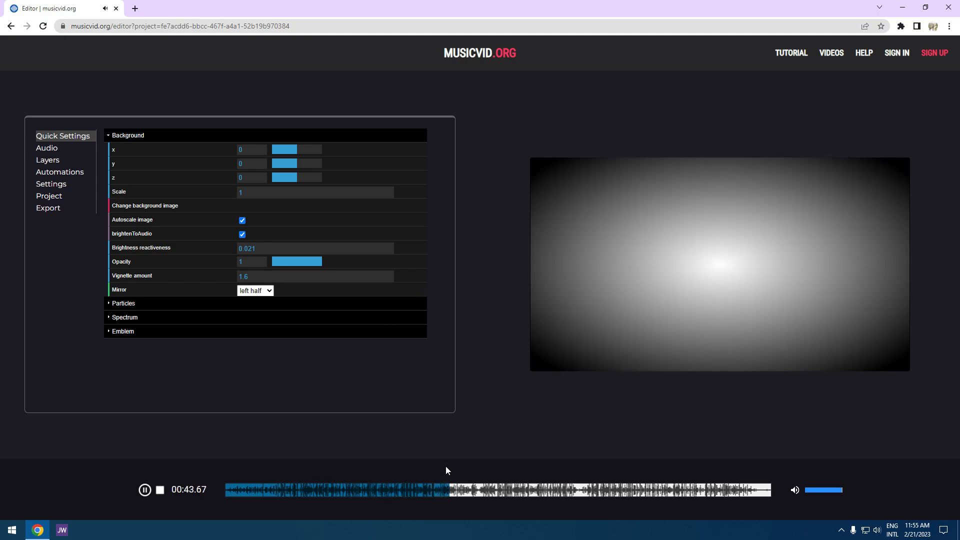
pyautogui.click(503, 492)
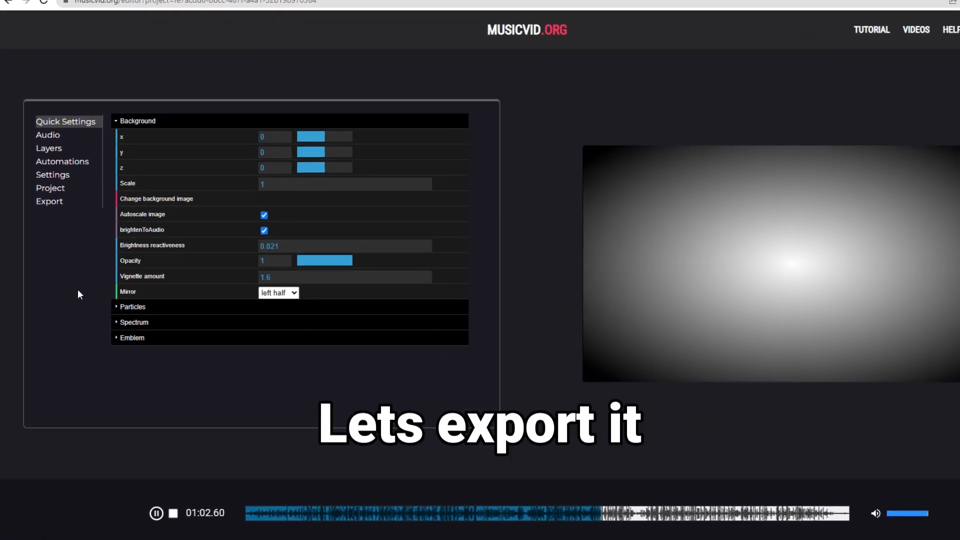
# Step: Start encoding the full video as myvid.mp4 and proceed with the export past the attribution notice
pyautogui.click(50, 202)
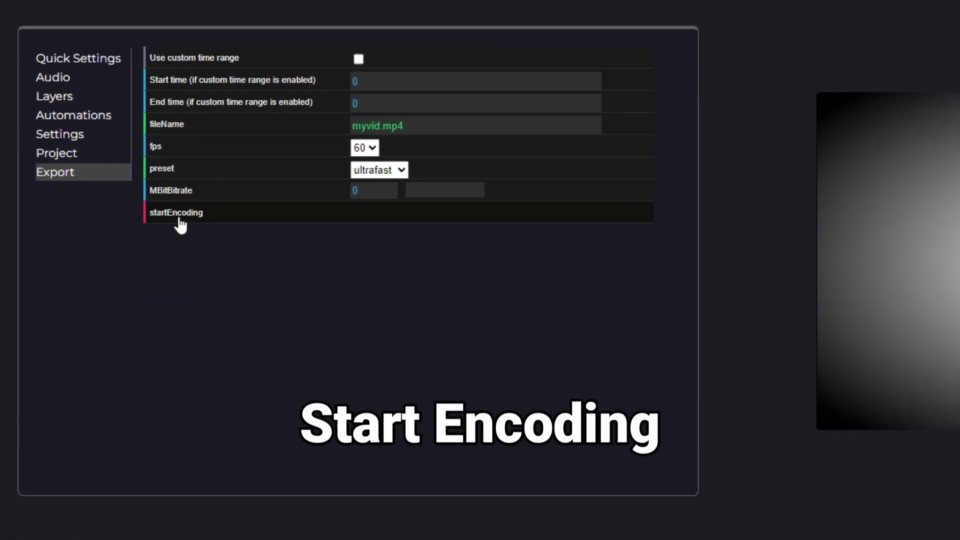
pyautogui.click(179, 217)
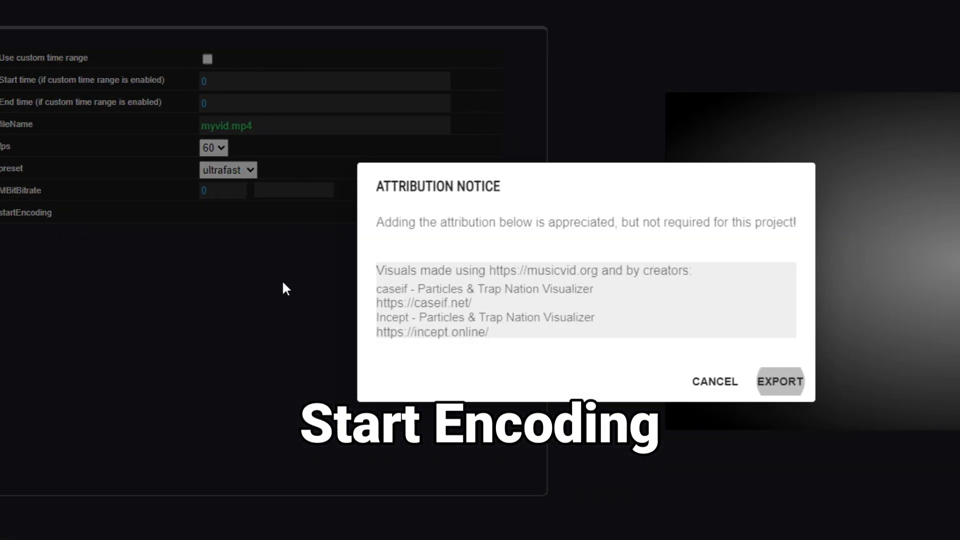
pyautogui.click(783, 385)
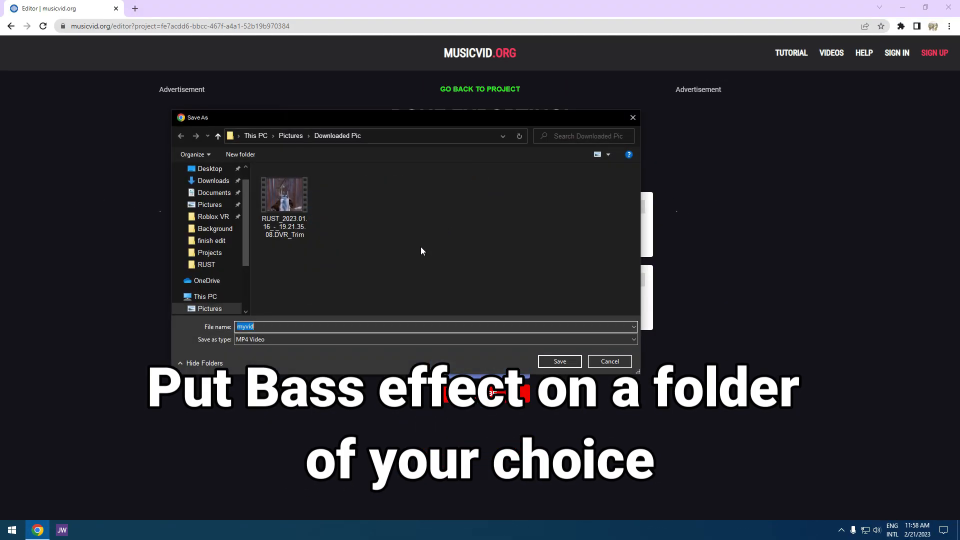
# Step: Save the exported video in the Downloads folder under the name Midnight
pyautogui.click(209, 183)
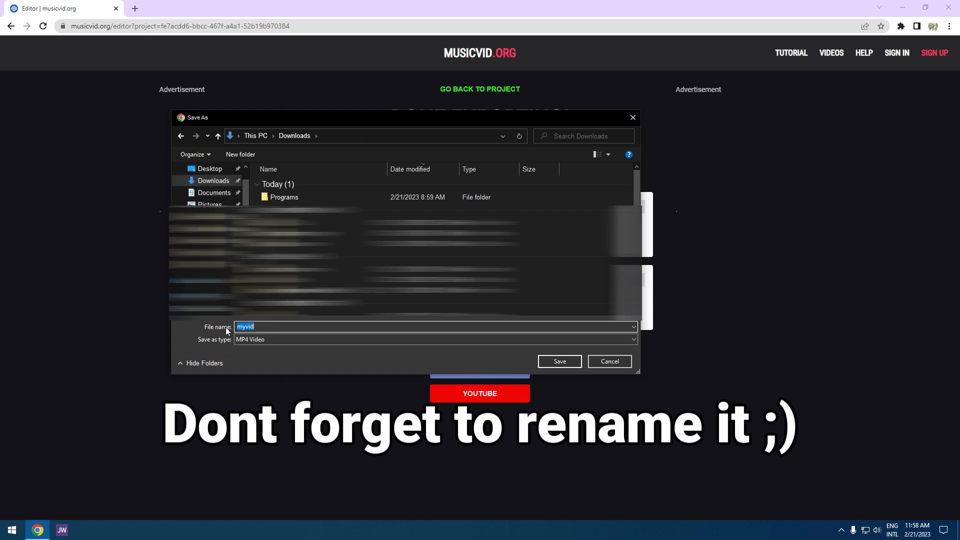
pyautogui.write('Midnight')
pyautogui.click(556, 360)
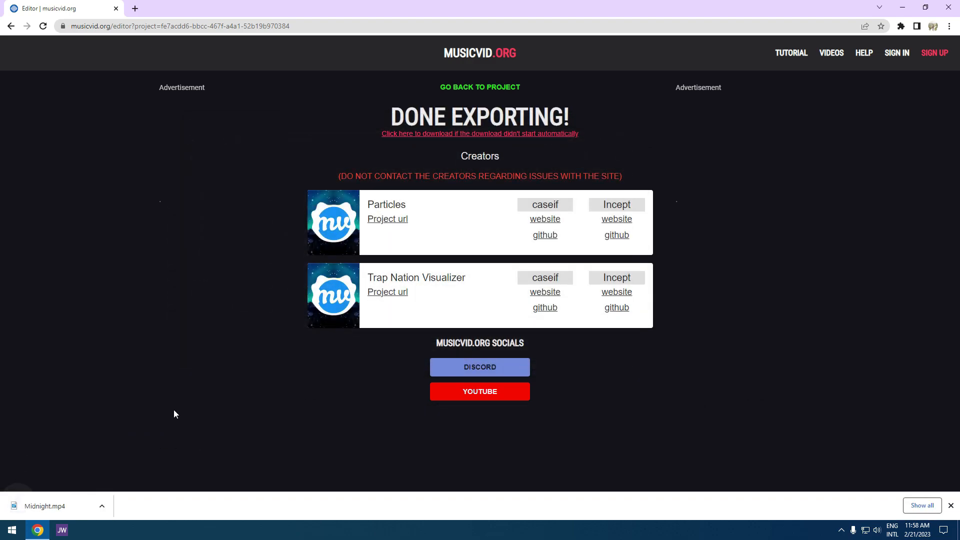
# Step: Switch to the Wondershare Filmora video editor
pyautogui.moveTo(41, 533)
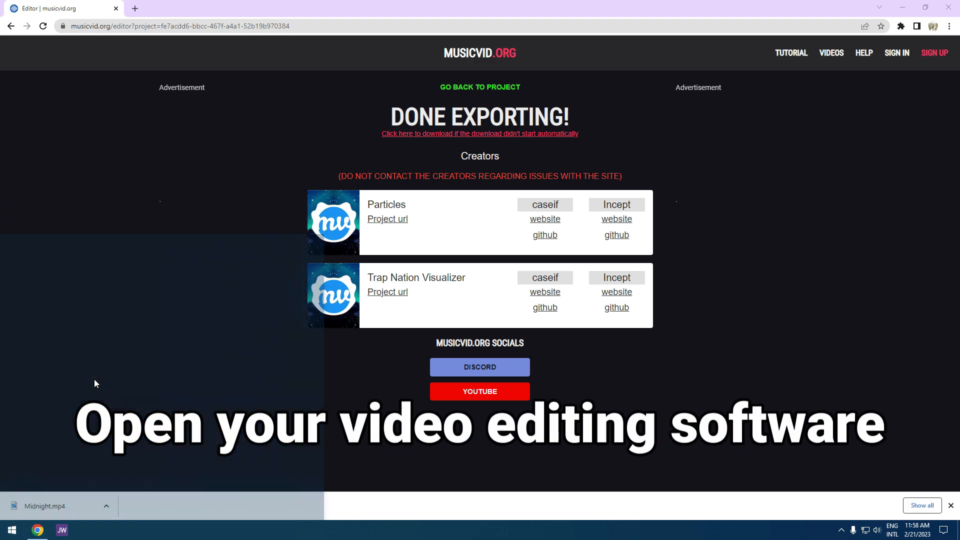
pyautogui.press('super')
pyautogui.write('film')
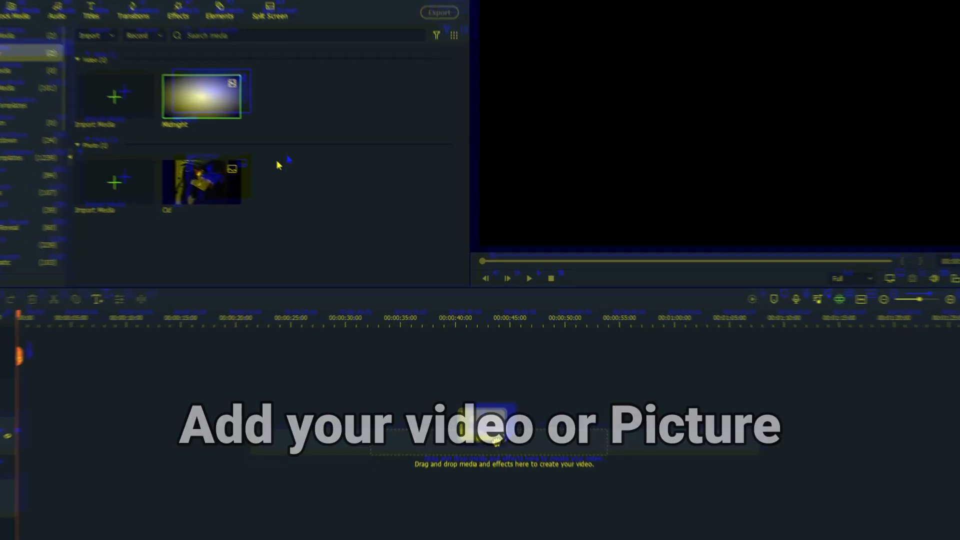
# Step: Place the Cid picture at the start of video track 1, then reposition and enlarge it to fill the frame width
pyautogui.moveTo(242, 208); pyautogui.dragTo(69, 421)
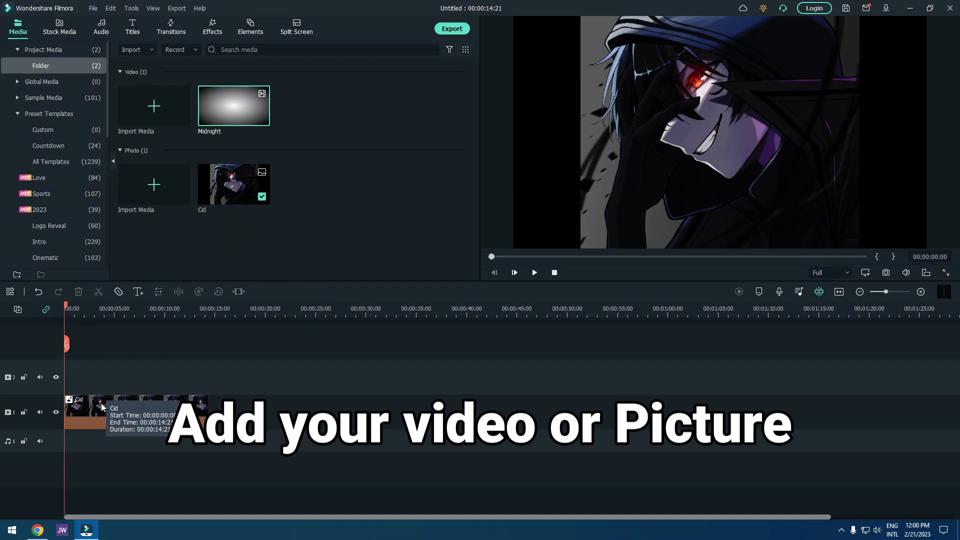
pyautogui.moveTo(658, 115); pyautogui.dragTo(592, 116)
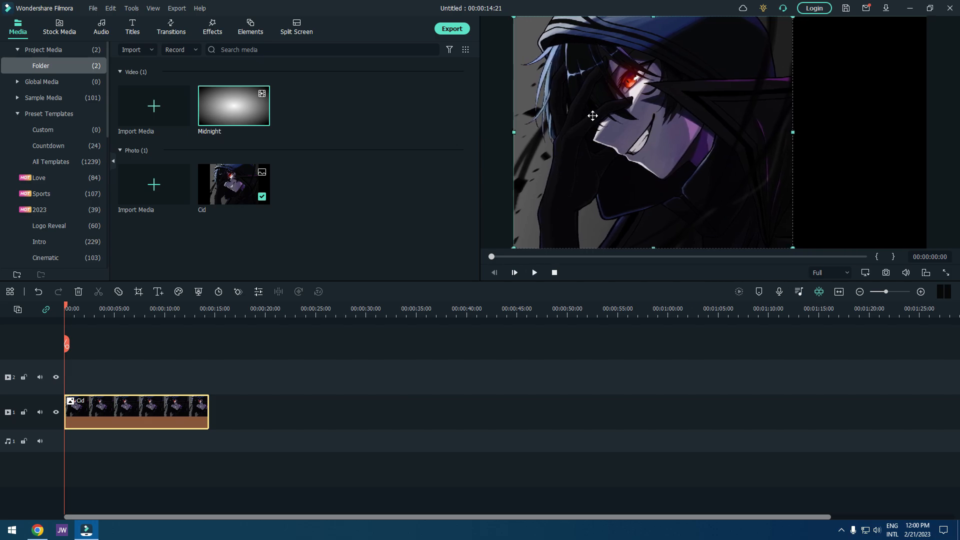
pyautogui.moveTo(793, 247); pyautogui.dragTo(925, 359)
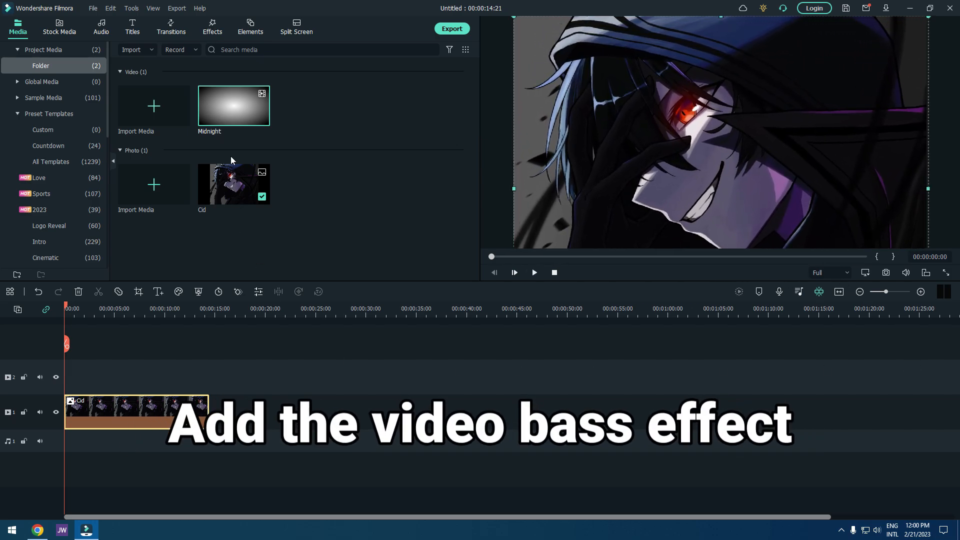
# Step: Place the Midnight clip at the start of the track above the picture and set its blending mode to Overlay
pyautogui.moveTo(228, 153); pyautogui.dragTo(64, 380)
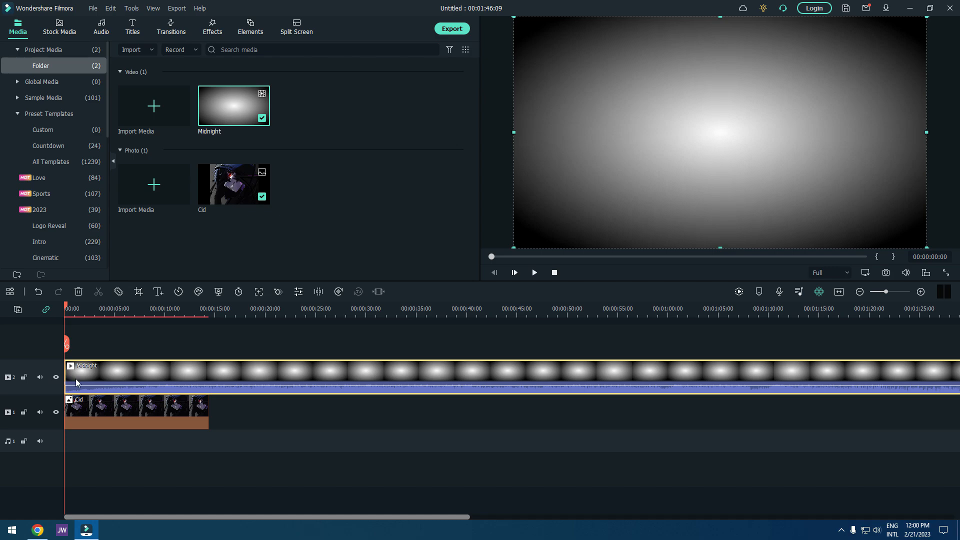
pyautogui.rightClick(101, 375)
pyautogui.click(86, 374)
pyautogui.doubleClick(86, 374)
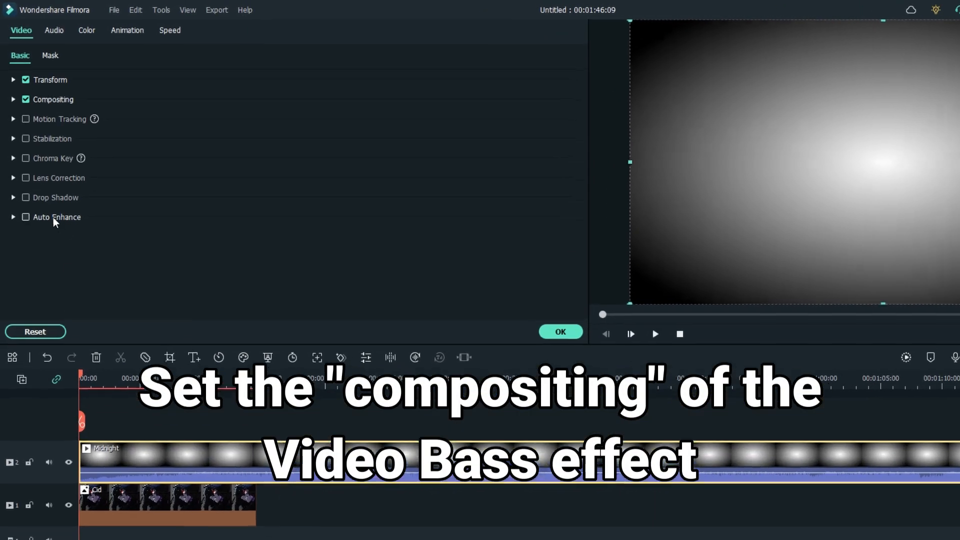
pyautogui.click(13, 113)
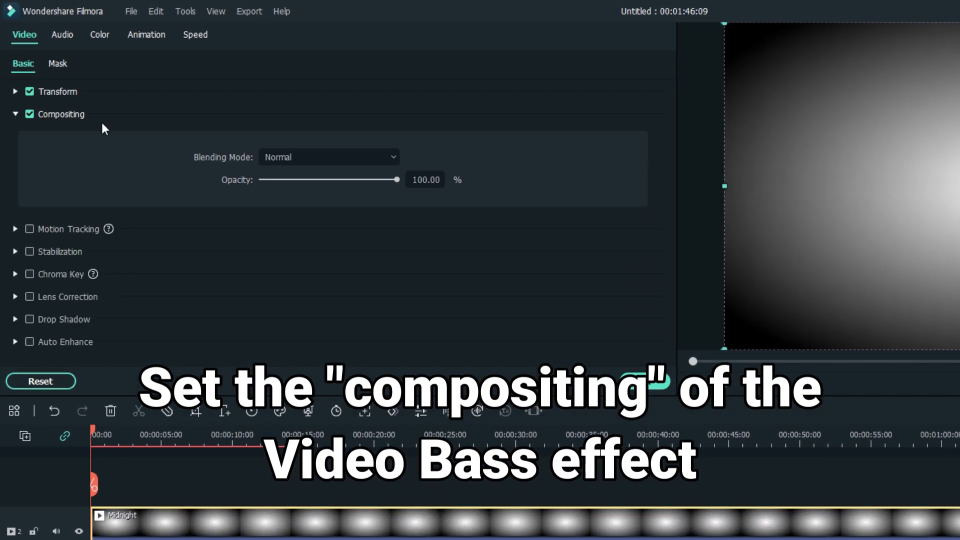
pyautogui.click(314, 157)
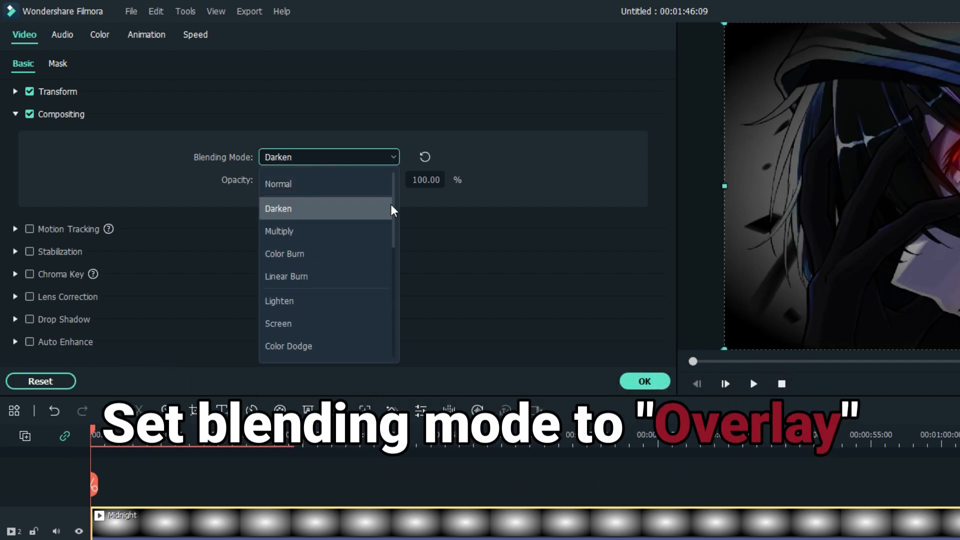
pyautogui.moveTo(391, 207)
pyautogui.mouseDown()
pyautogui.moveTo(398, 278)
pyautogui.moveTo(380, 274)
pyautogui.mouseUp()
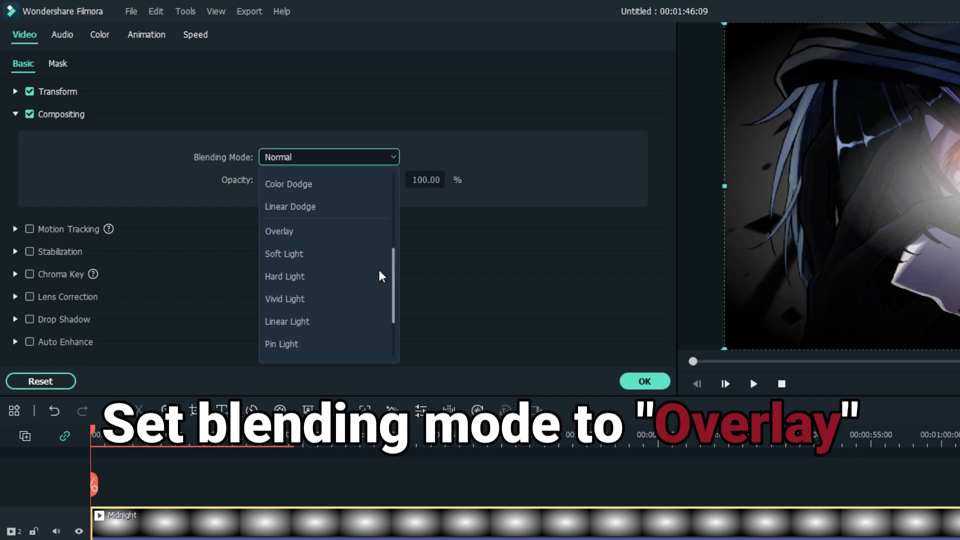
pyautogui.click(280, 232)
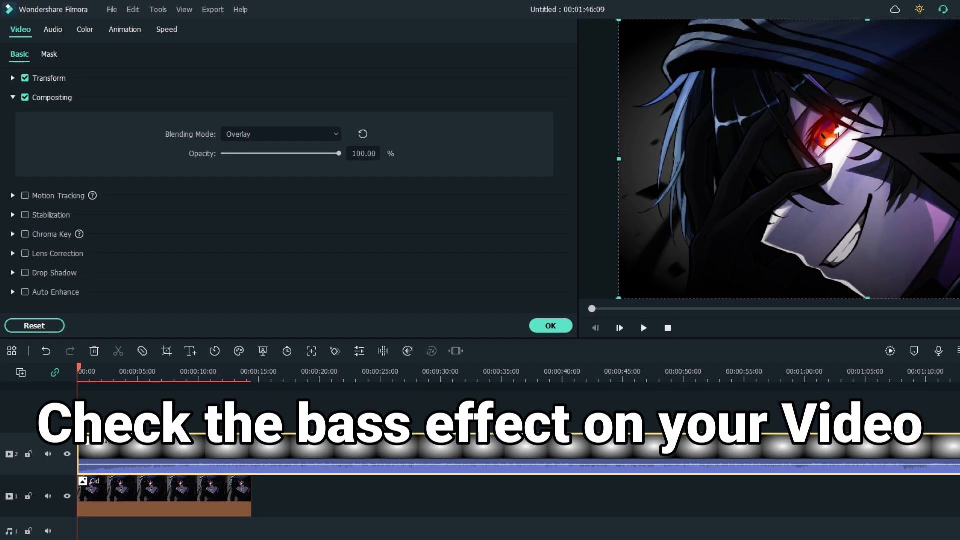
# Step: Trim the opening of the Midnight clip to a duration of about 1:39:39, keep it at the timeline start, and preview it
pyautogui.press('space')
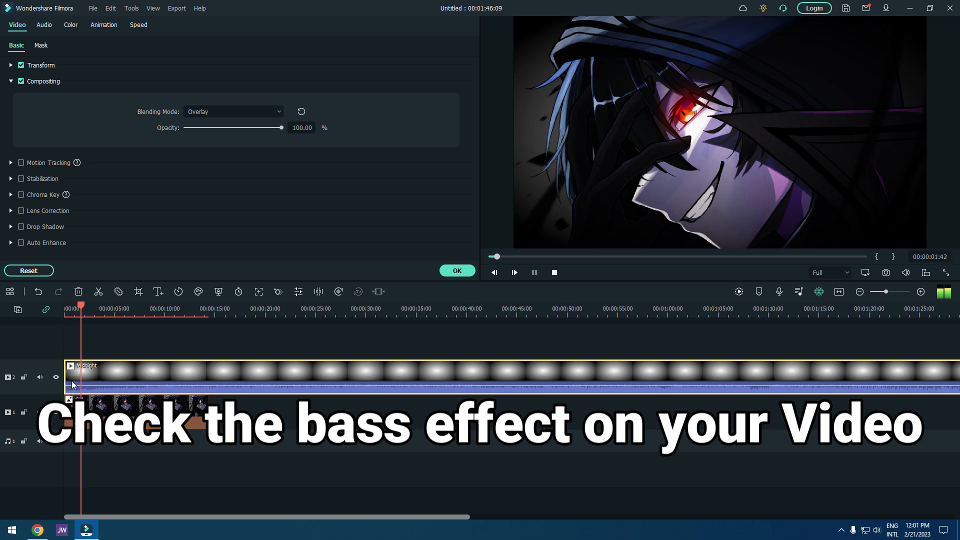
pyautogui.moveTo(66, 377); pyautogui.dragTo(101, 369)
pyautogui.moveTo(92, 307); pyautogui.dragTo(65, 309)
pyautogui.press('space')
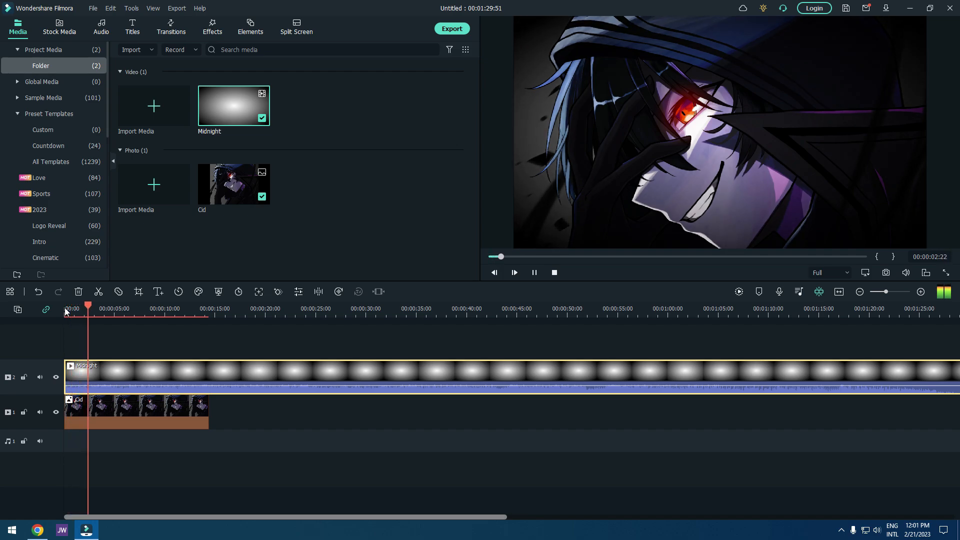
pyautogui.moveTo(66, 374)
pyautogui.mouseDown()
pyautogui.moveTo(125, 374)
pyautogui.moveTo(65, 374)
pyautogui.mouseUp()
pyautogui.press('space')
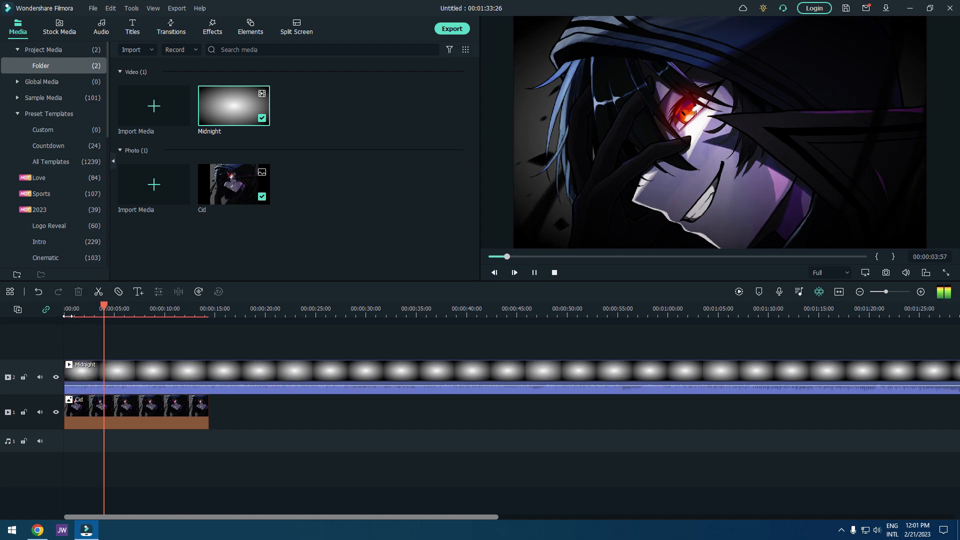
pyautogui.click(66, 316)
pyautogui.moveTo(109, 379); pyautogui.dragTo(75, 373)
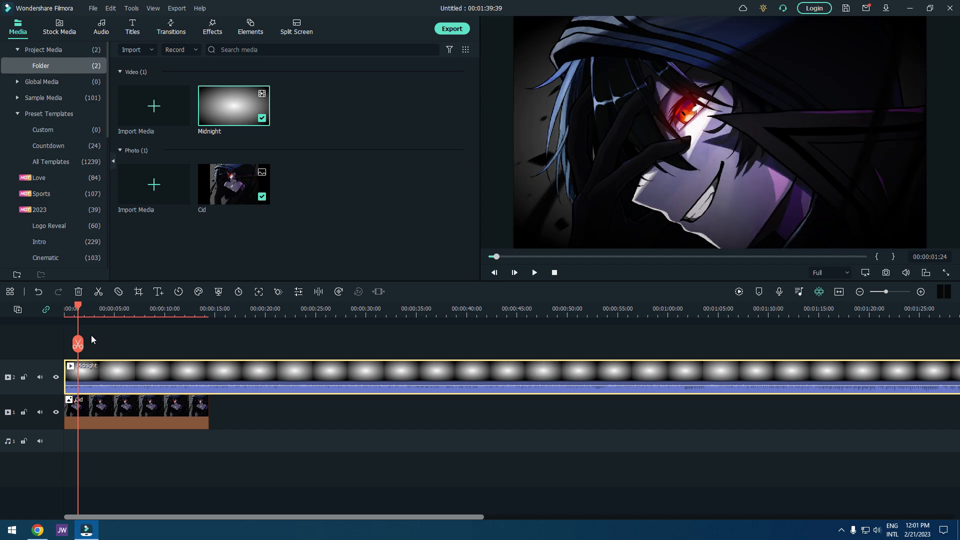
pyautogui.moveTo(77, 308); pyautogui.dragTo(49, 308)
pyautogui.press('space')
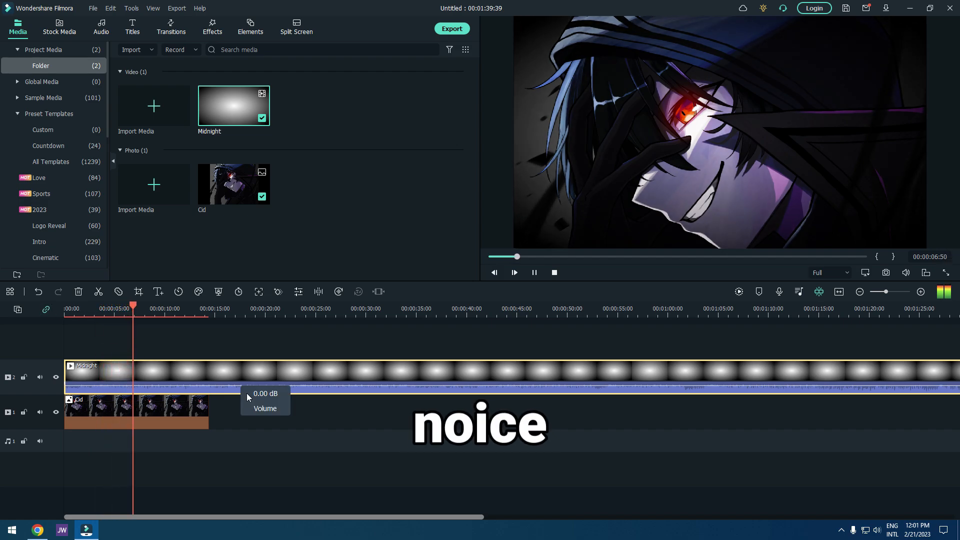
# Step: Extend the Cid picture on video track 1 to the end of the Midnight clip
pyautogui.moveTo(200, 414); pyautogui.dragTo(390, 414)
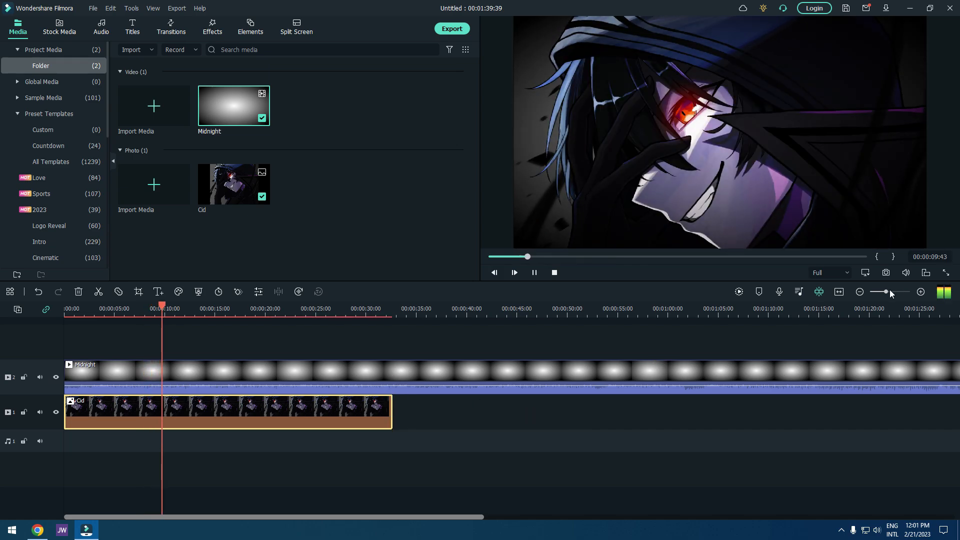
pyautogui.moveTo(885, 292); pyautogui.dragTo(882, 292)
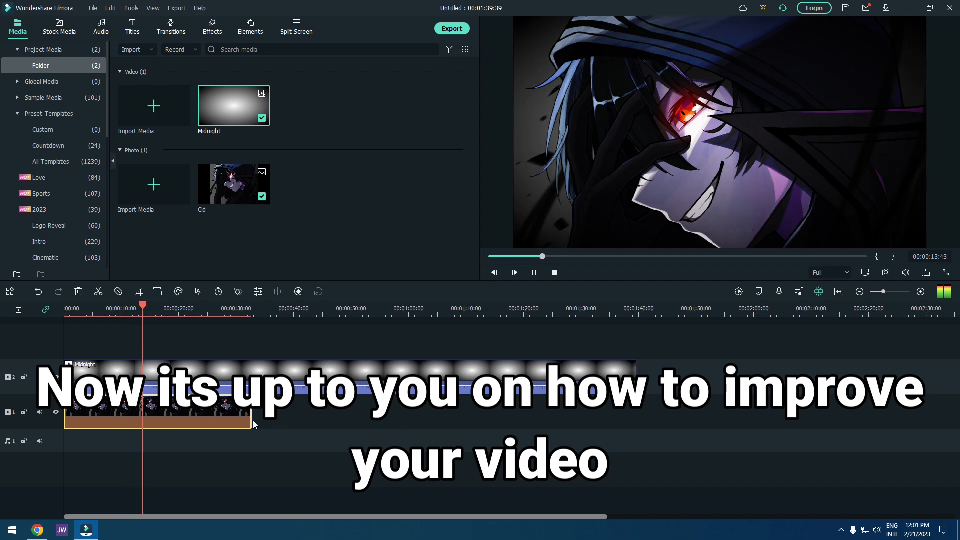
pyautogui.moveTo(253, 421); pyautogui.dragTo(635, 423)
pyautogui.press('space')
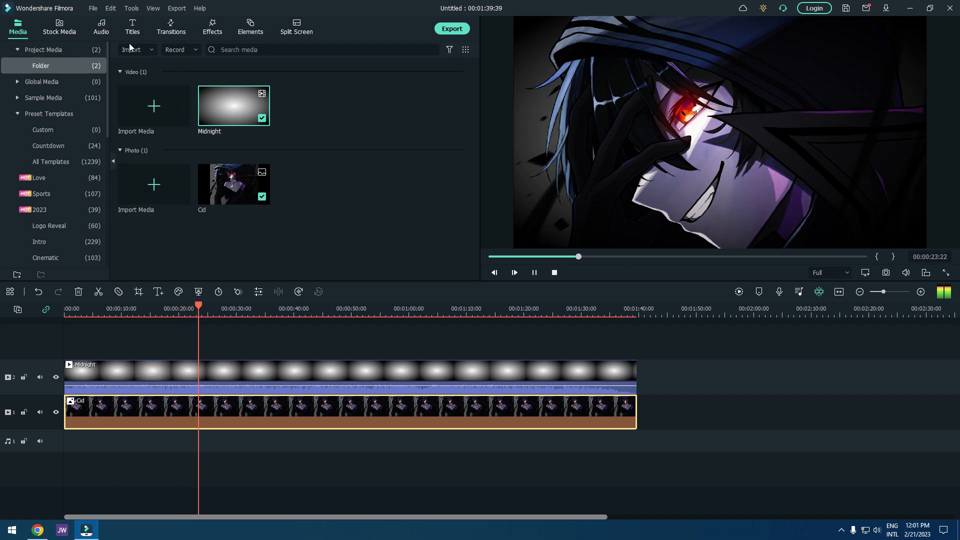
# Step: Search the effects for mild, add the Mild effect at the start of the track above the Midnight clip, and preview it
pyautogui.click(212, 27)
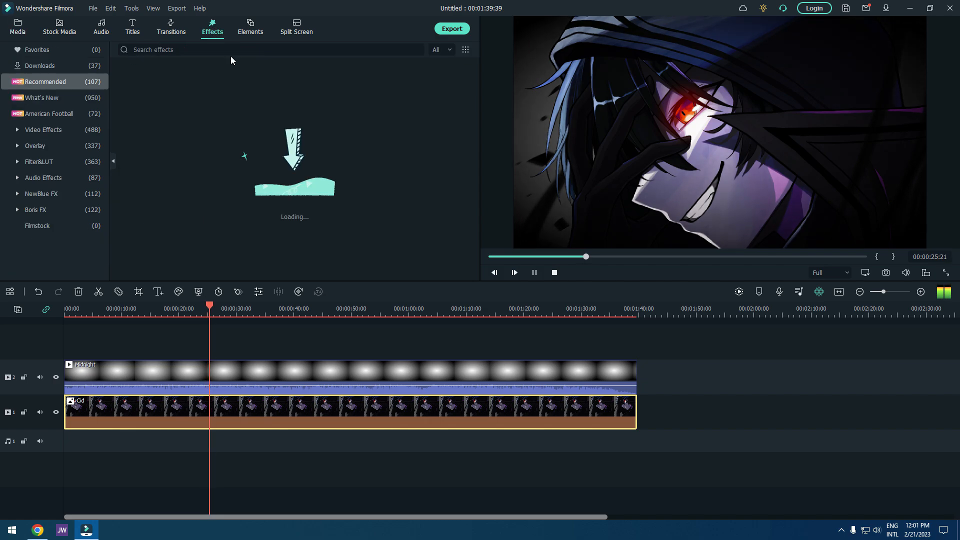
pyautogui.click(225, 49)
pyautogui.write('mild')
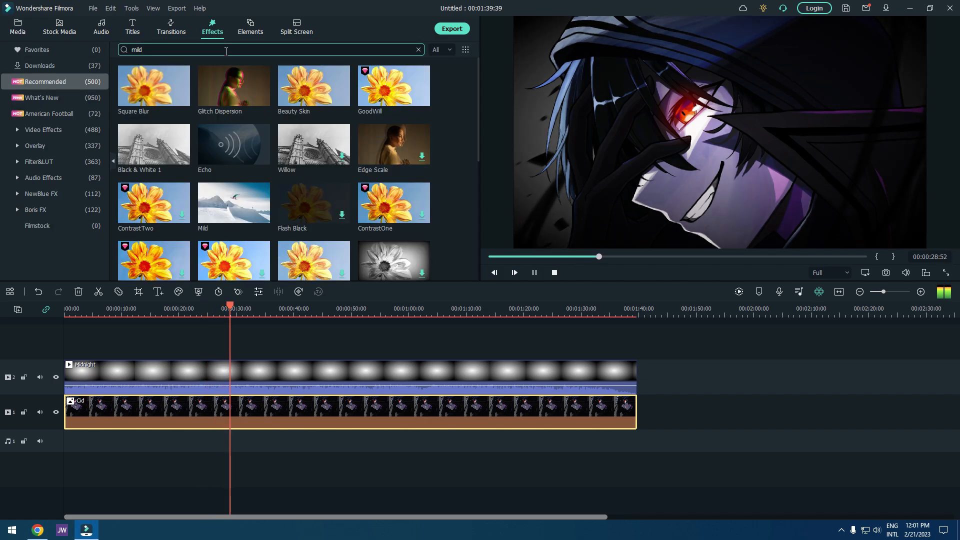
pyautogui.click(225, 52)
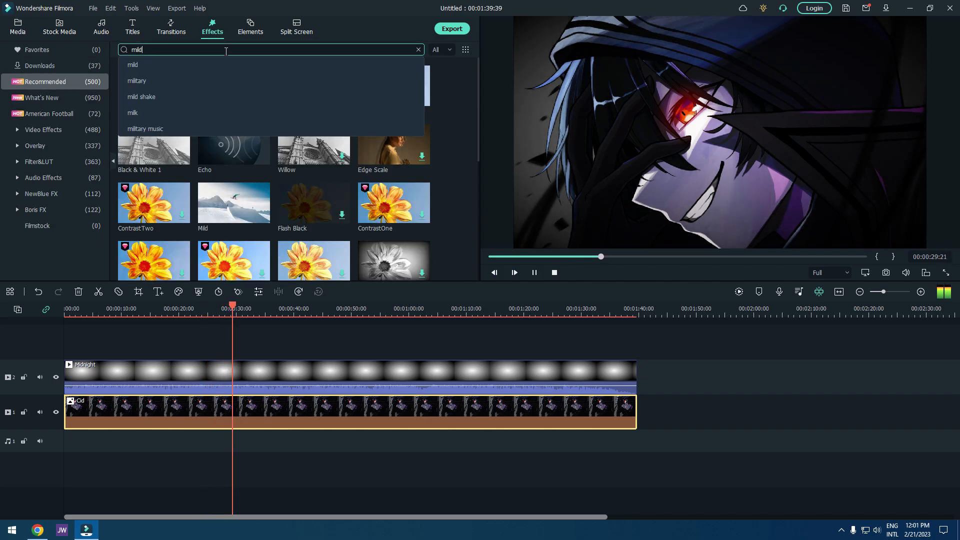
pyautogui.click(172, 70)
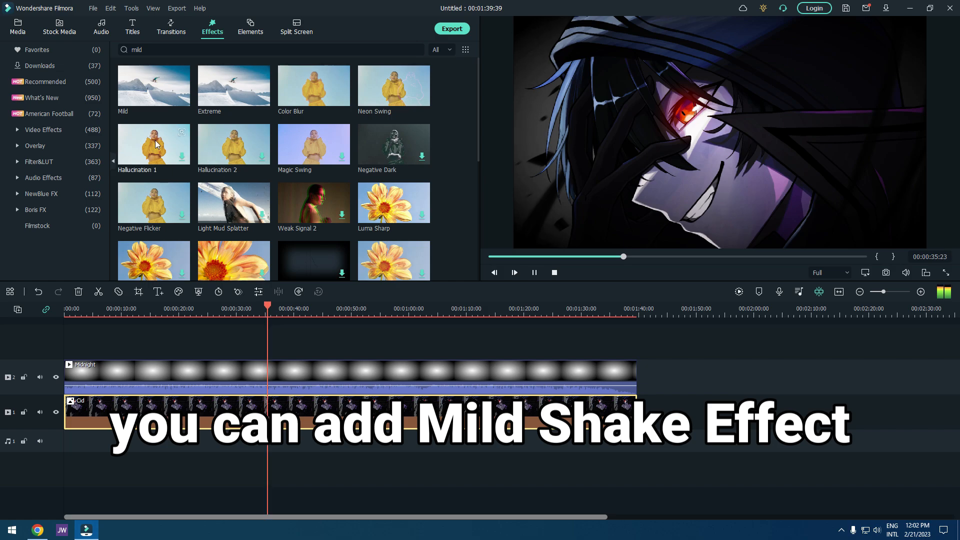
pyautogui.moveTo(150, 86); pyautogui.dragTo(68, 354)
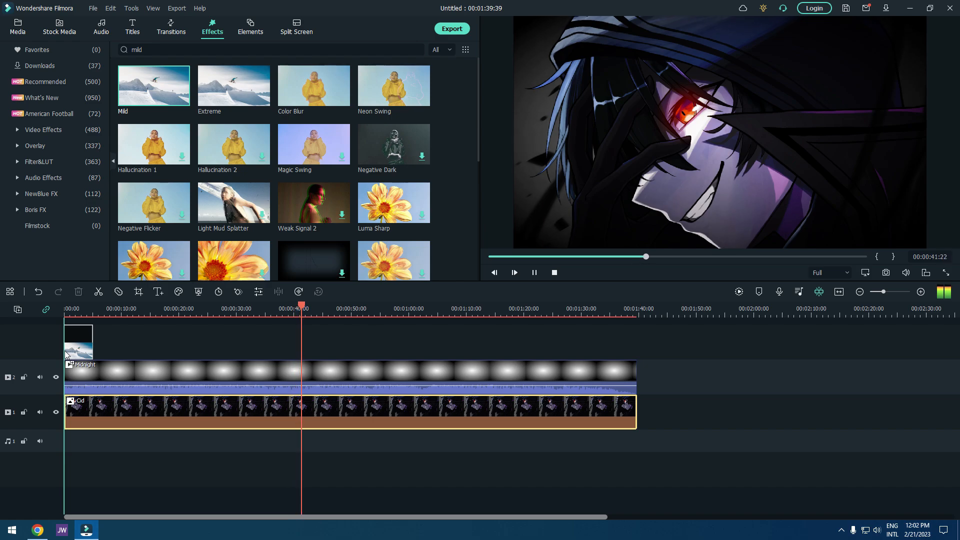
pyautogui.moveTo(64, 350); pyautogui.dragTo(65, 352)
pyautogui.click(72, 354)
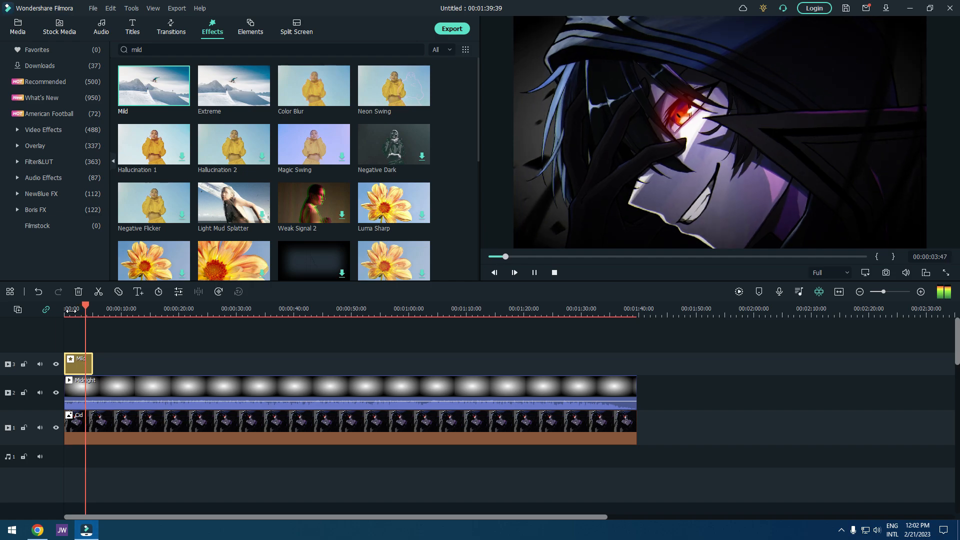
pyautogui.press('space')
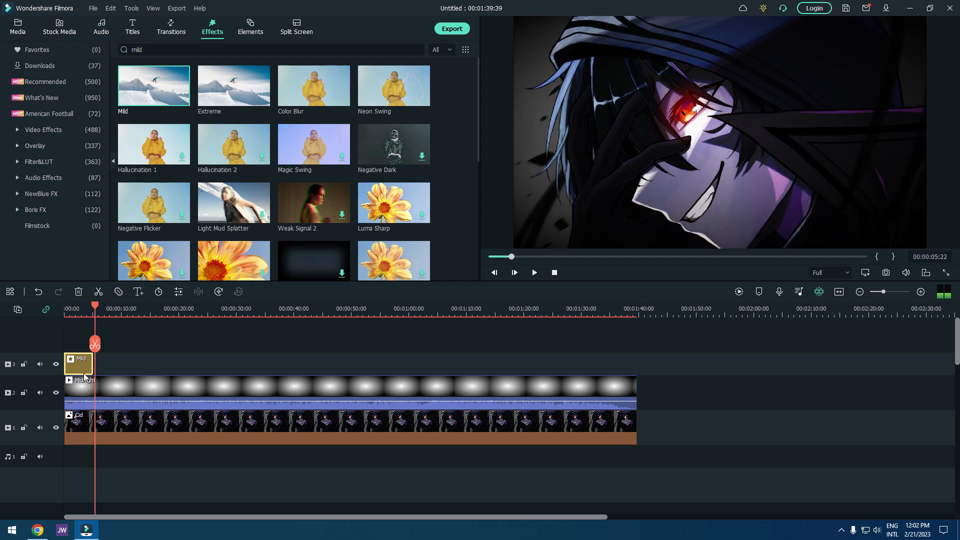
# Step: Reorder the tracks so the Mild effect lies between Midnight and the Cid picture, and extend it to the end of both clips
pyautogui.moveTo(96, 377); pyautogui.dragTo(81, 427)
pyautogui.moveTo(128, 377); pyautogui.dragTo(123, 403)
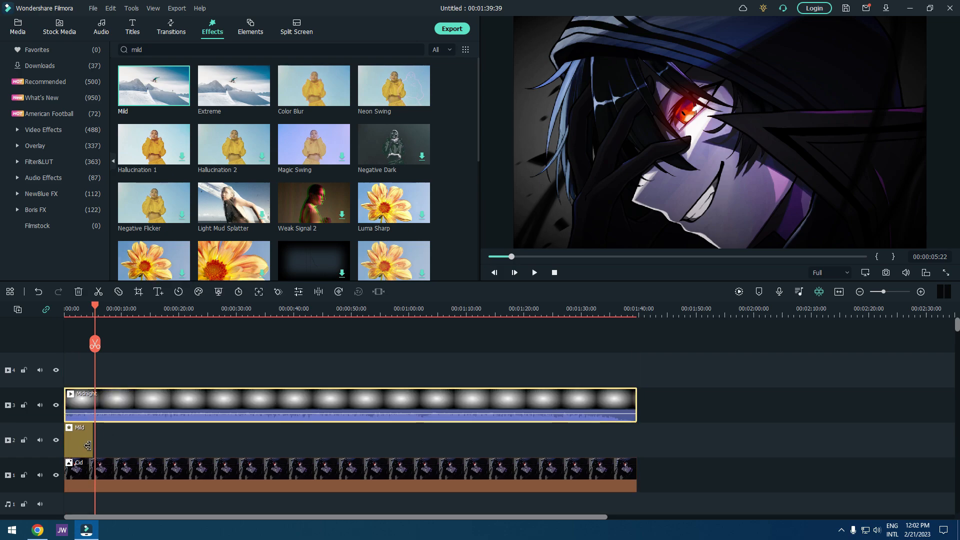
pyautogui.moveTo(87, 445); pyautogui.dragTo(635, 455)
# Step: Set the Mild effect's Frequency to 0.25, Position X to 0.11 and Position Z to 2.97, and preview the result
pyautogui.click(87, 312)
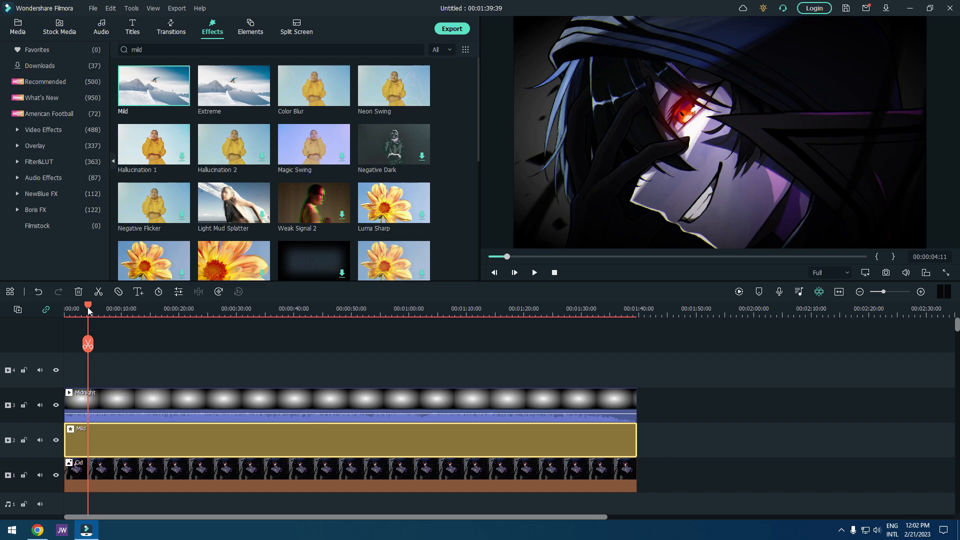
pyautogui.doubleClick(105, 440)
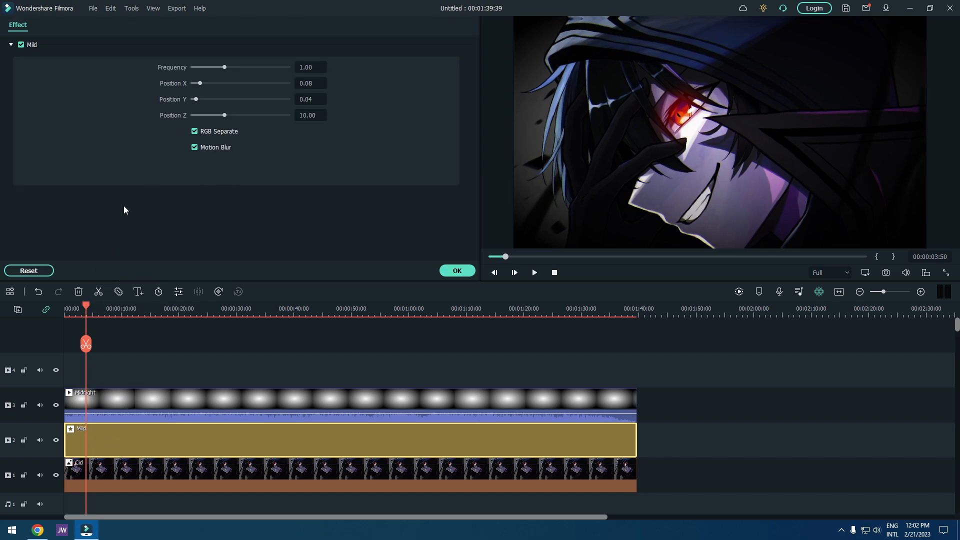
pyautogui.press('Home')
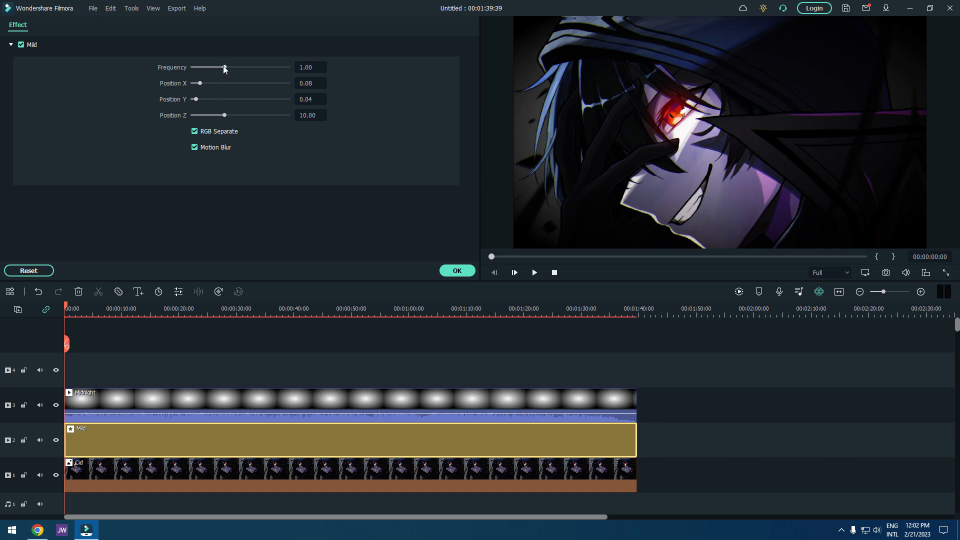
pyautogui.moveTo(201, 83); pyautogui.dragTo(212, 83)
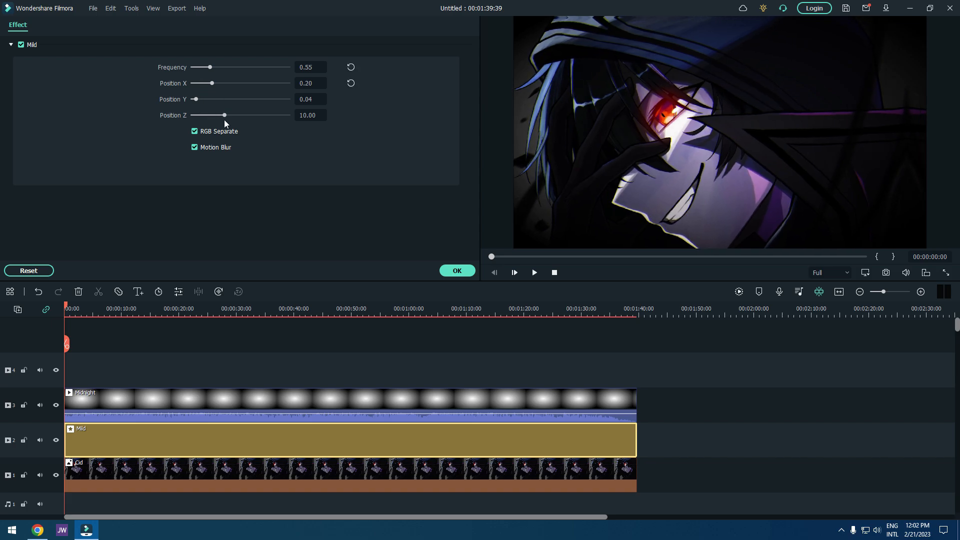
pyautogui.moveTo(224, 115); pyautogui.dragTo(201, 116)
pyautogui.moveTo(210, 83); pyautogui.dragTo(200, 67)
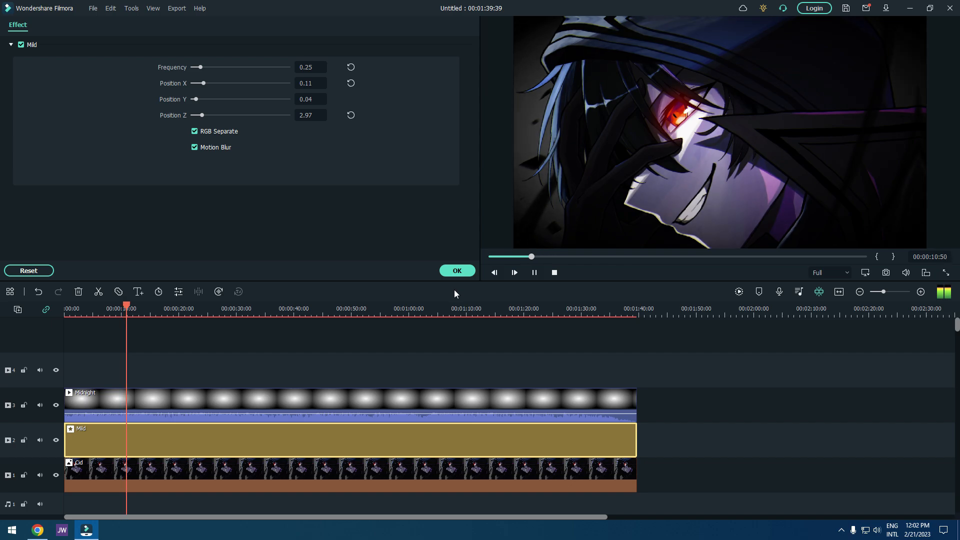
pyautogui.click(457, 272)
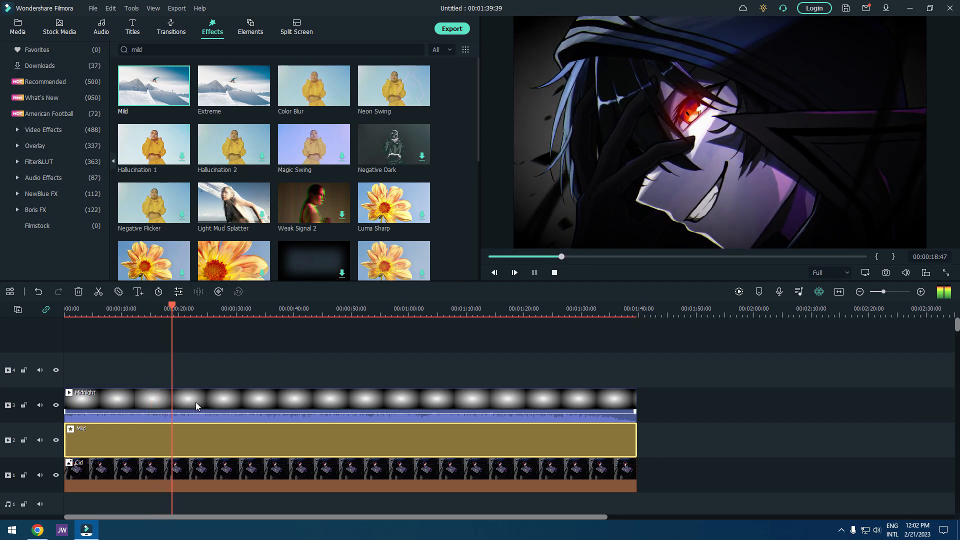
# Step: Move the Midnight clip up to video track 4 and add the Red sample color on track 3, spanning the full length of the other clips
pyautogui.moveTo(197, 399); pyautogui.dragTo(199, 378)
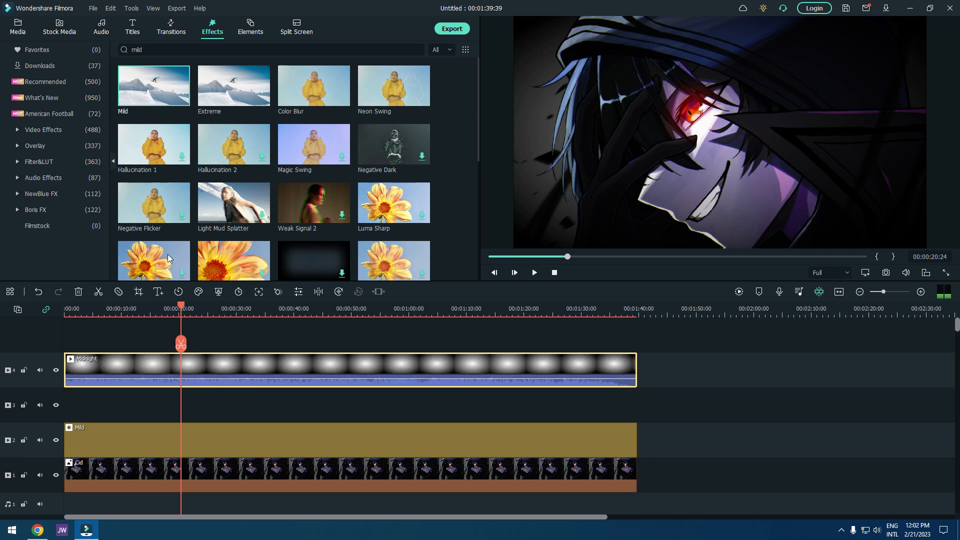
pyautogui.moveTo(178, 308); pyautogui.dragTo(128, 309)
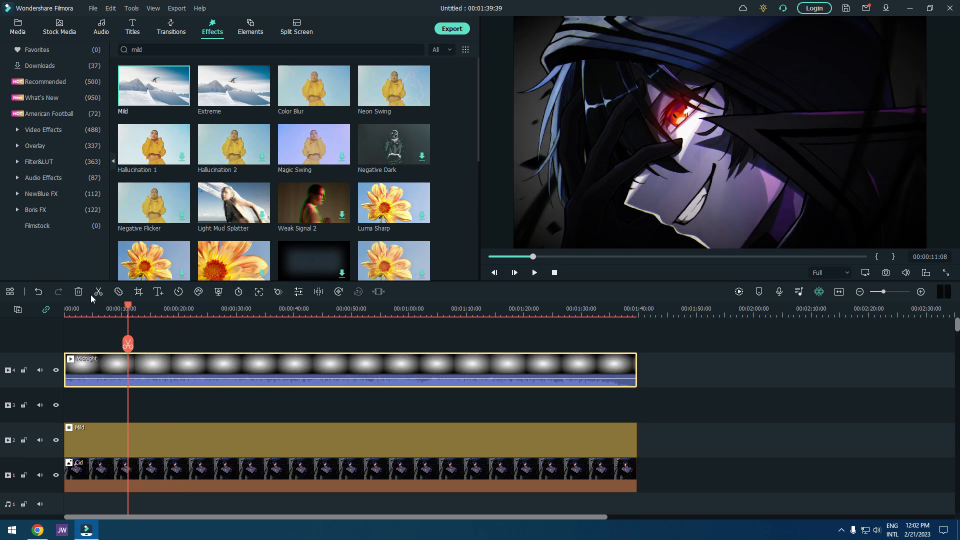
pyautogui.click(17, 26)
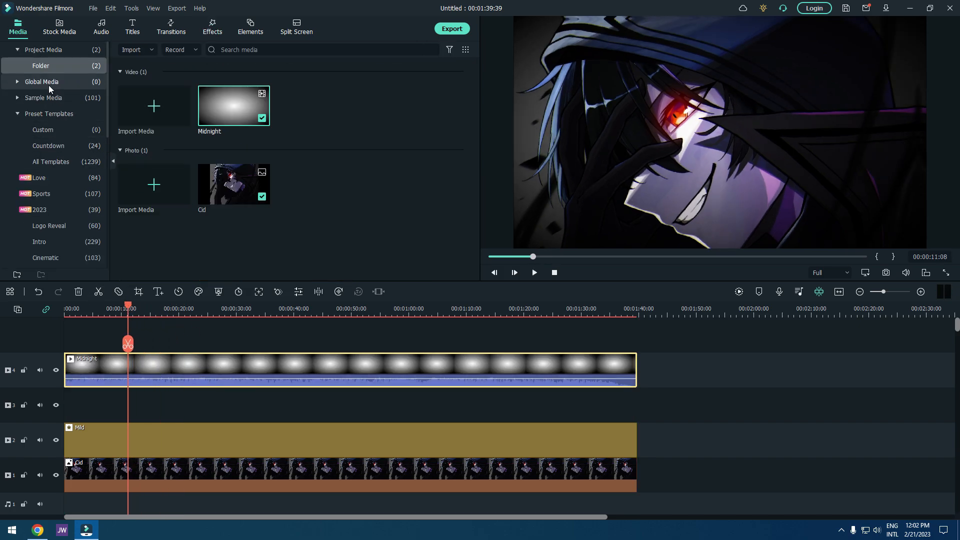
pyautogui.click(46, 97)
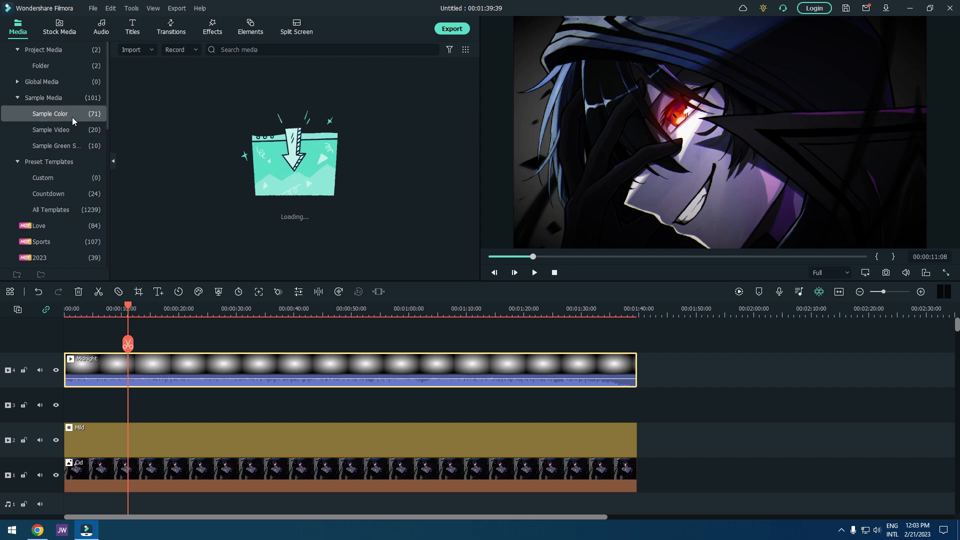
pyautogui.scroll(-5, 257, 145)
pyautogui.scroll(3, 225, 160)
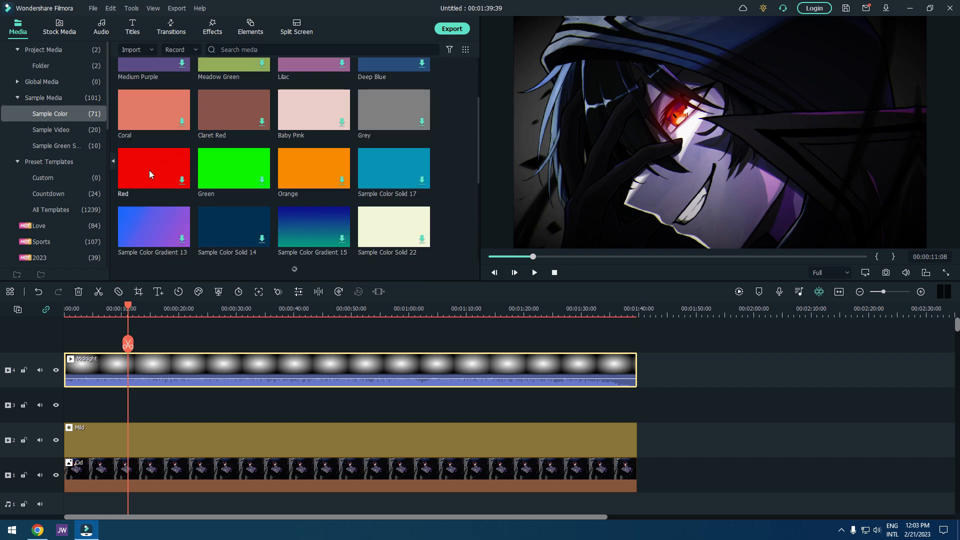
pyautogui.moveTo(149, 173); pyautogui.dragTo(626, 413)
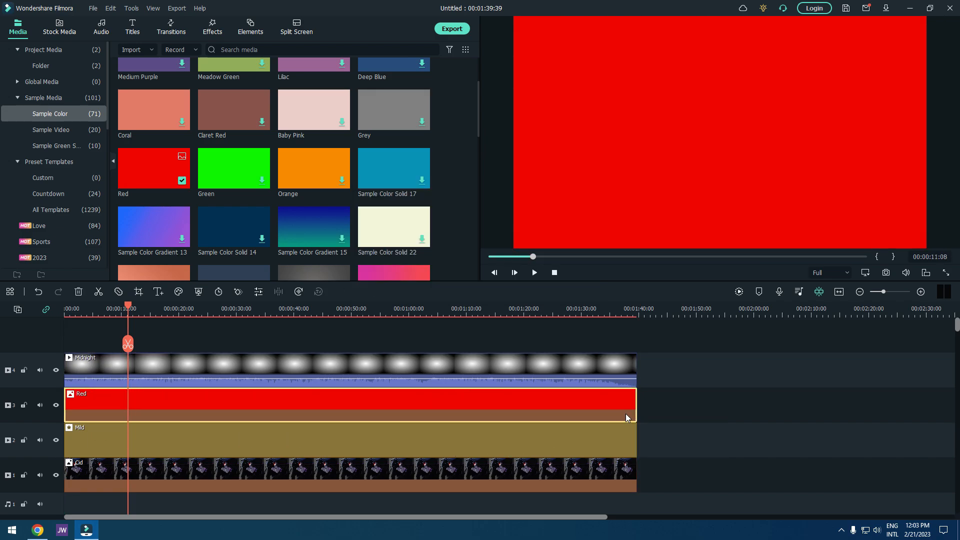
# Step: Set the Red clip's blending mode to Overlay, preview it from near the start, and reduce its opacity to 56.77%
pyautogui.doubleClick(503, 403)
pyautogui.click(43, 82)
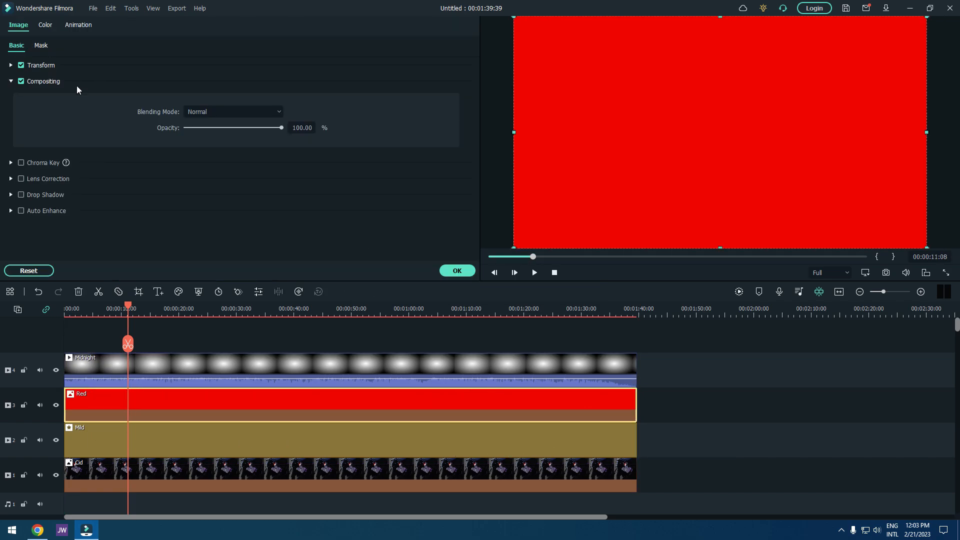
pyautogui.click(208, 111)
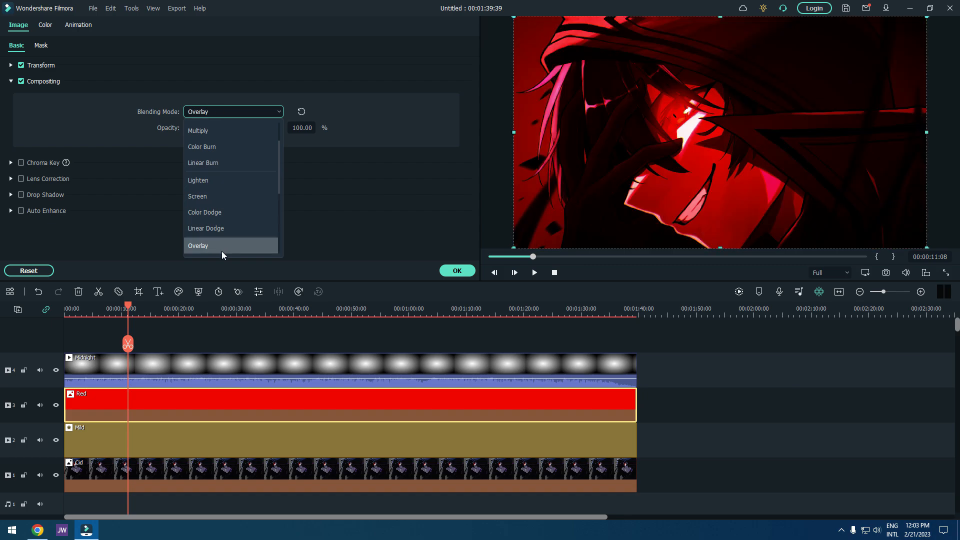
pyautogui.click(222, 251)
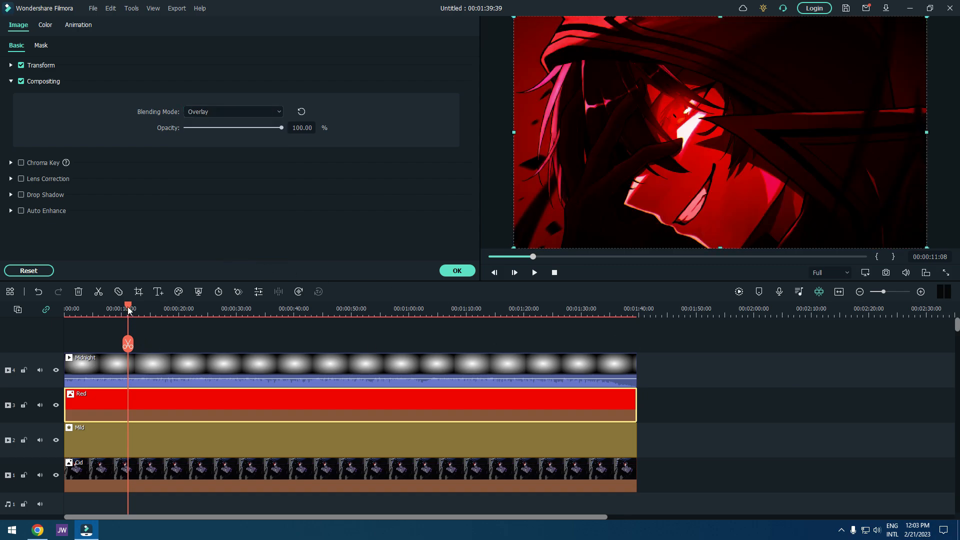
pyautogui.moveTo(128, 309); pyautogui.dragTo(88, 316)
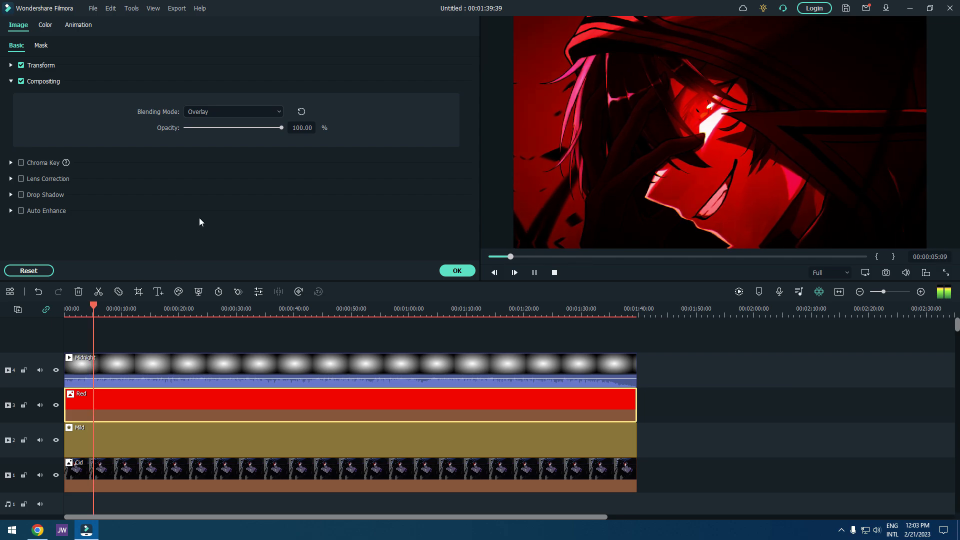
pyautogui.click(226, 112)
pyautogui.click(228, 113)
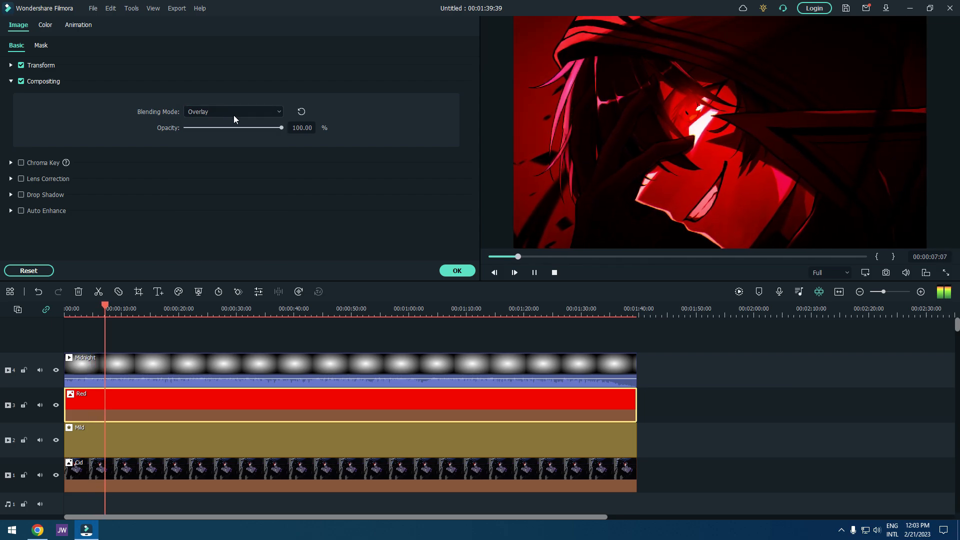
pyautogui.moveTo(281, 128); pyautogui.dragTo(240, 127)
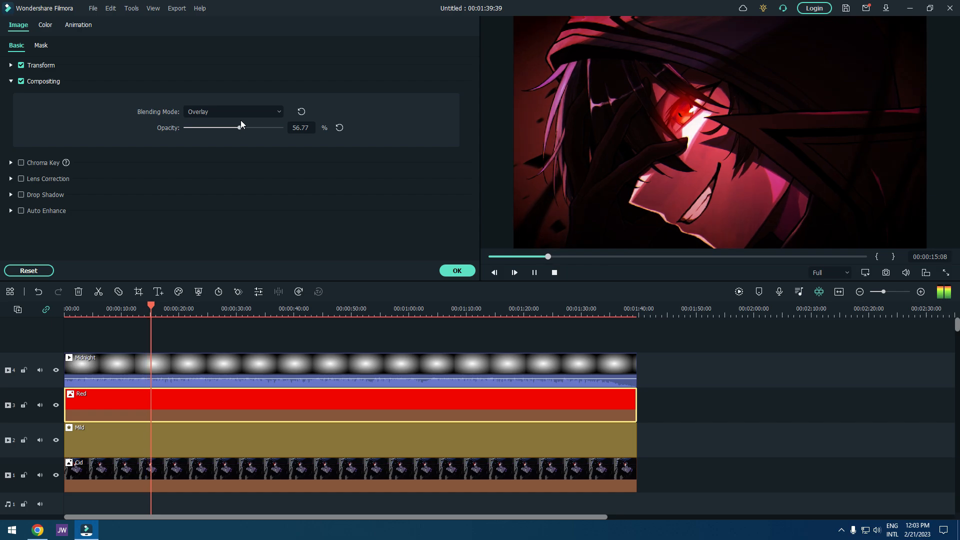
# Step: Change the Red clip's blending mode to Linear Burn, preview the result, and close the clip's settings
pyautogui.click(242, 113)
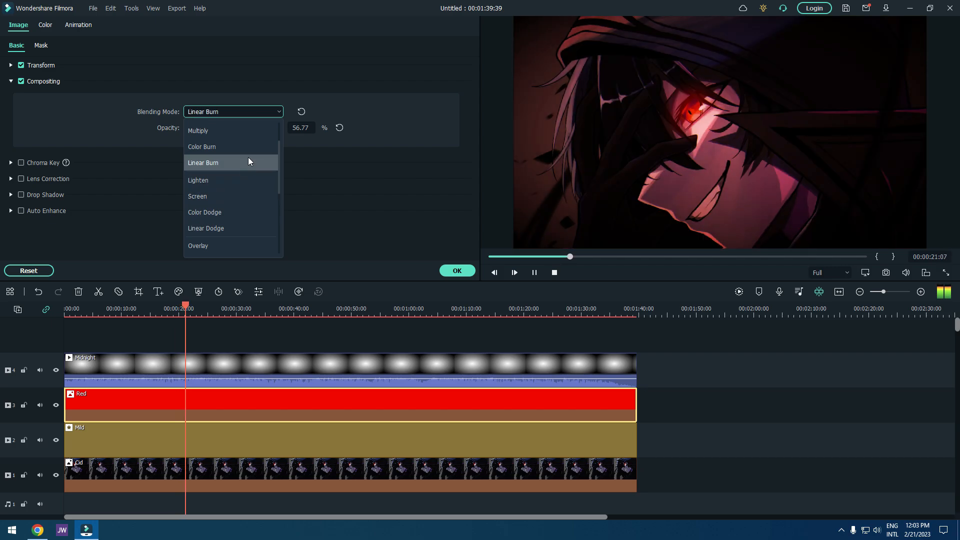
pyautogui.click(248, 158)
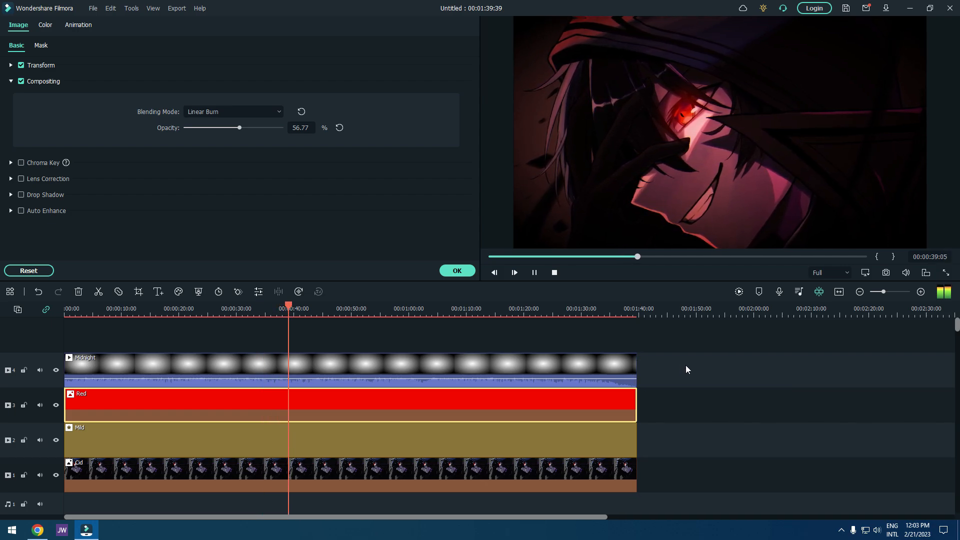
pyautogui.click(705, 379)
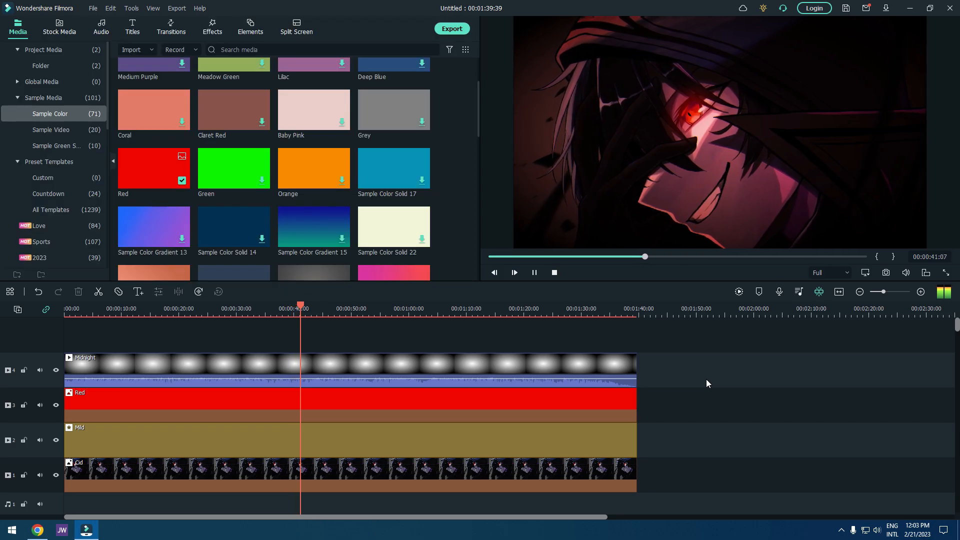